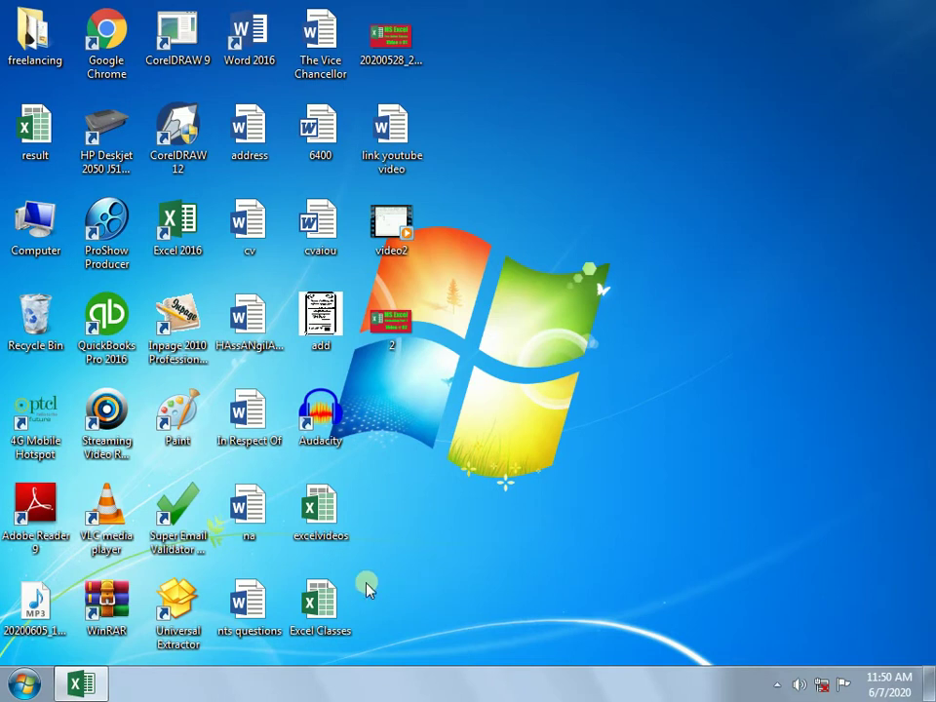
Restore the excelvideos workbook showing the Summer Sale table and deselect the merged title cell.
left_click(82, 685)
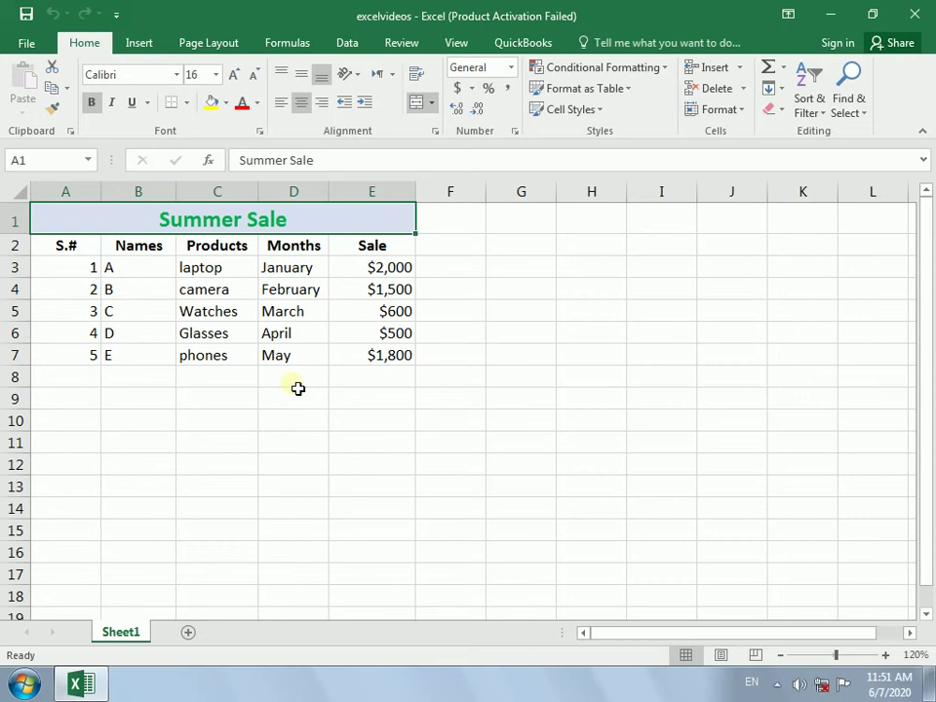
left_click(296, 392)
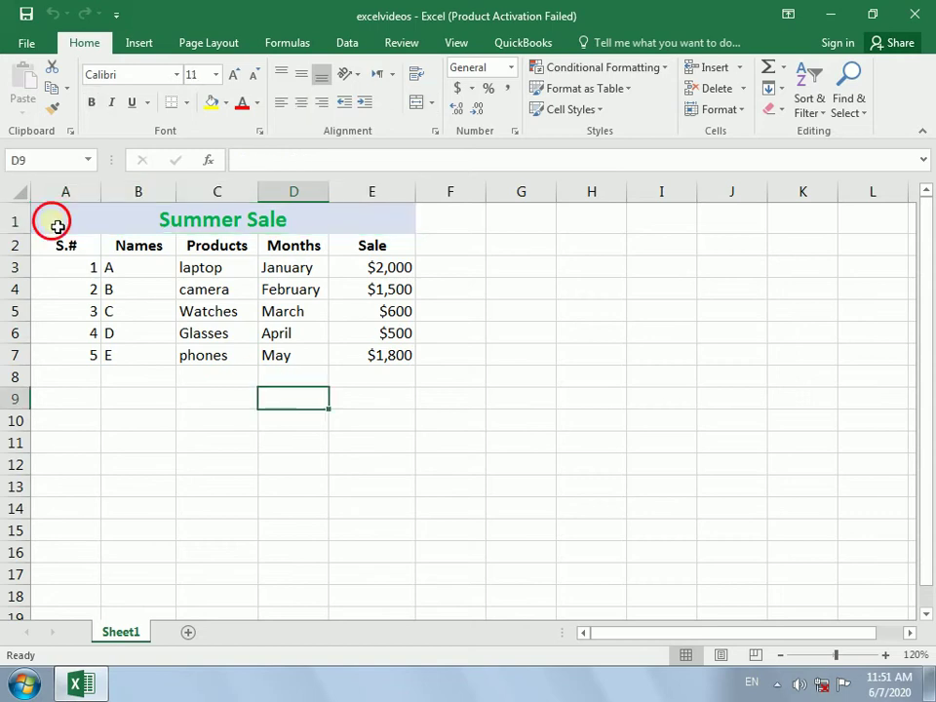
Format A1:E7 as a styled table with headers, creating Table2 with filter buttons.
left_click_drag(56, 226, 265, 361)
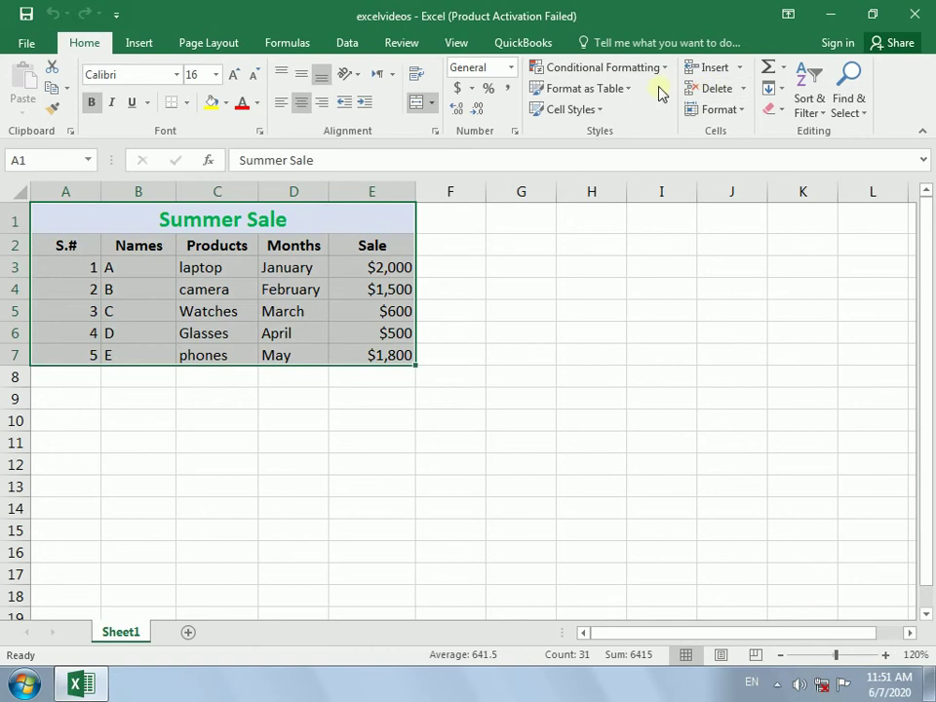
left_click(628, 91)
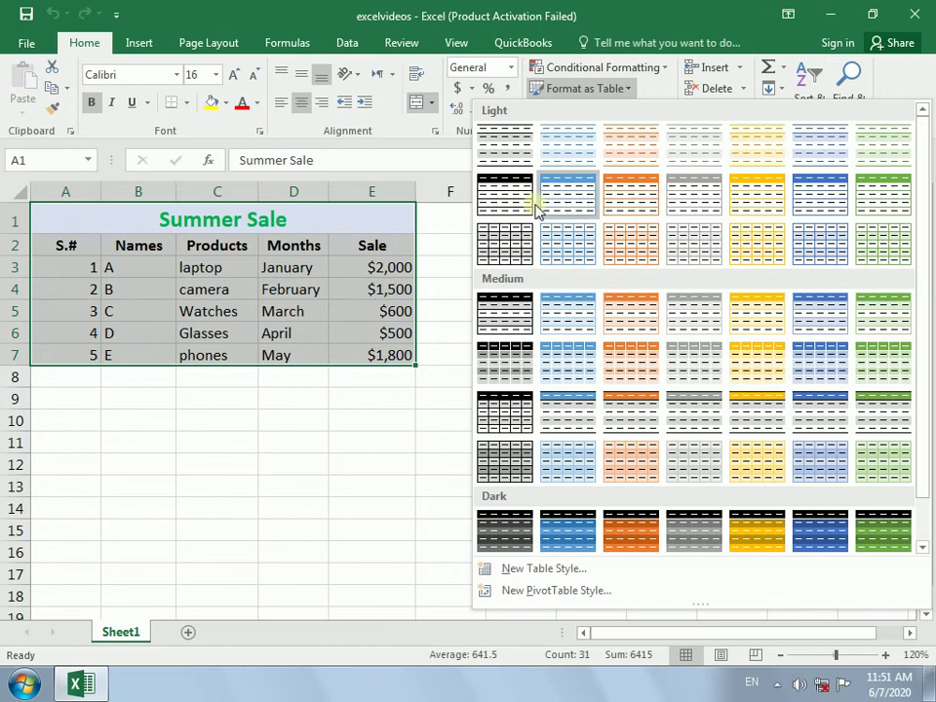
key("Escape")
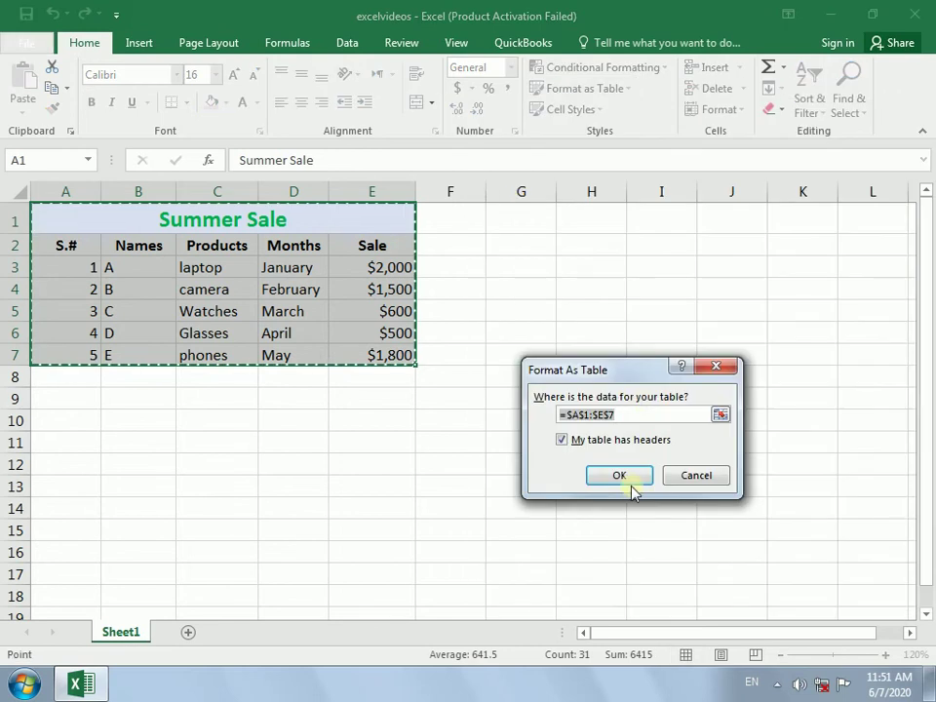
left_click(625, 475)
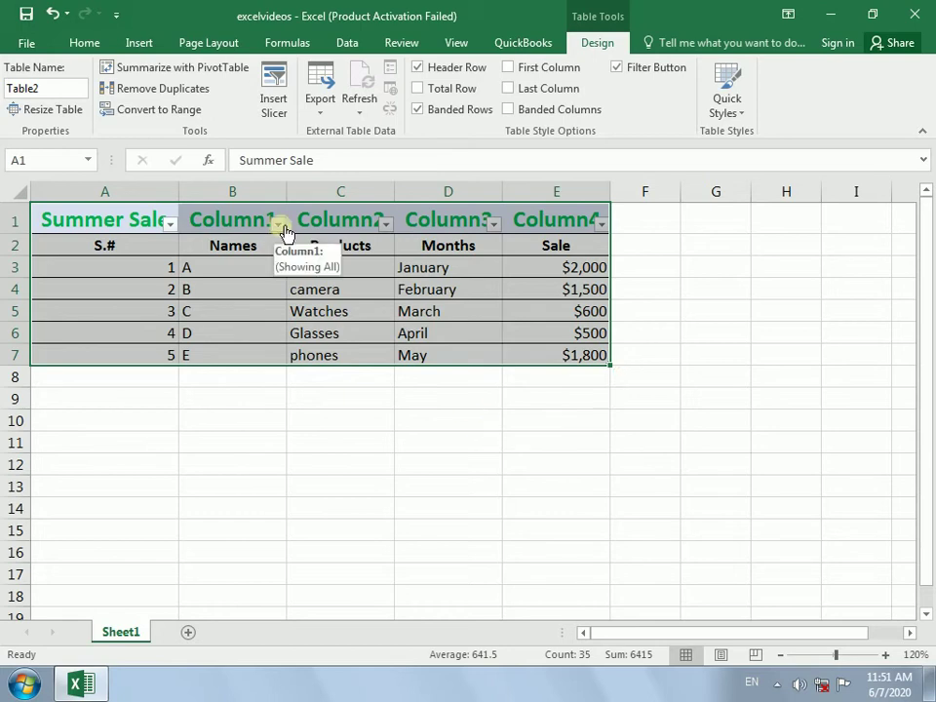
left_click(386, 224)
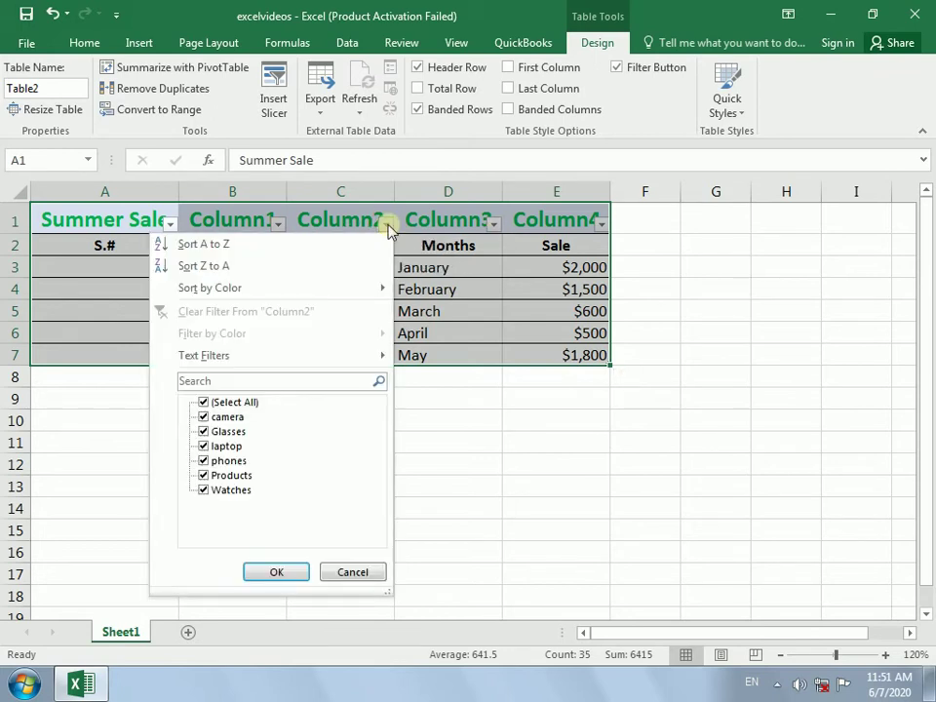
Cancel the Column2 filter list, dismiss the Windows prompt, and turn off Table2's filter buttons.
left_click(361, 574)
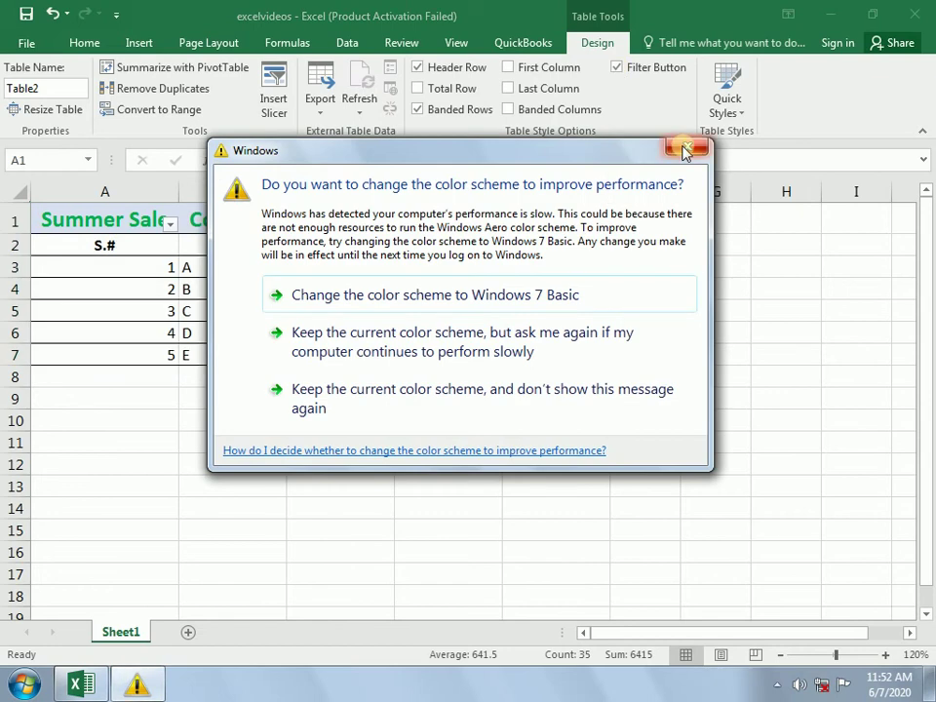
left_click(681, 148)
left_click(625, 71)
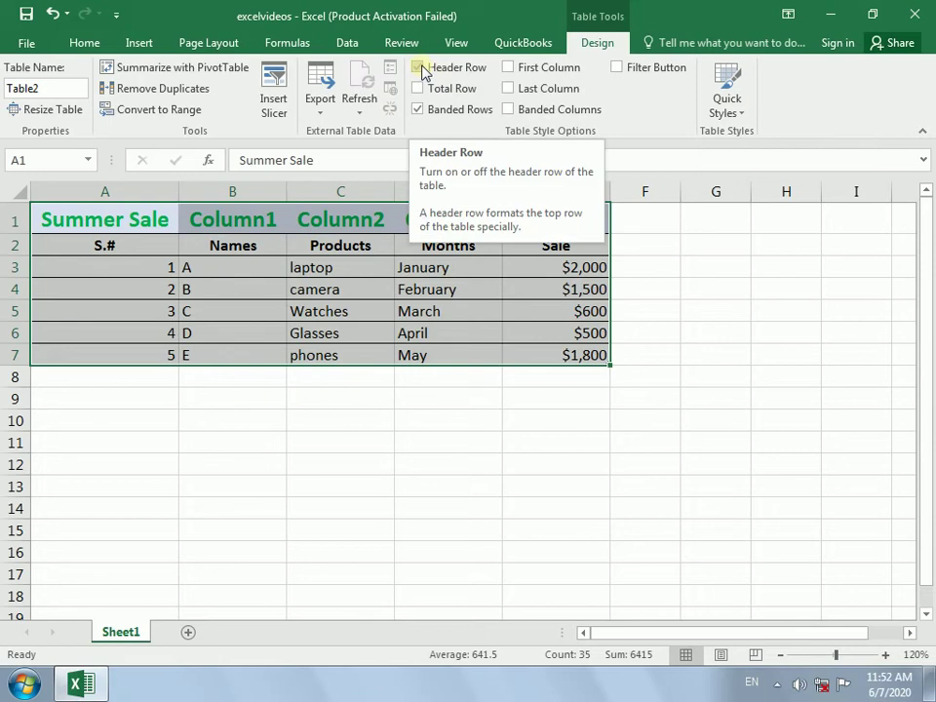
Try toggling Table2's Filter Button, Header Row, Total Row and Banded Rows options.
left_click(420, 70)
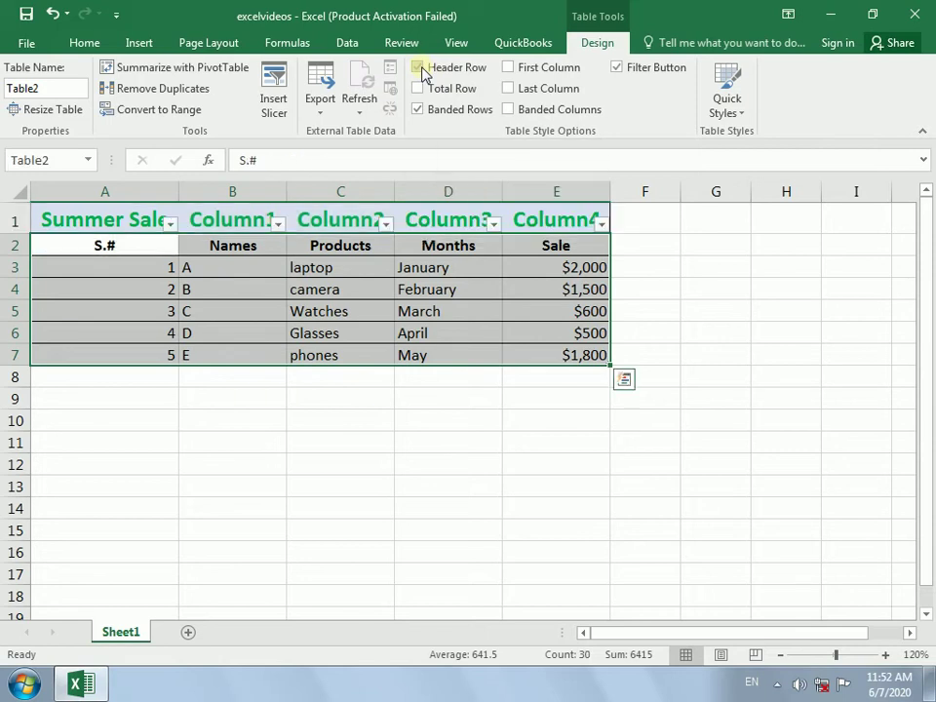
left_click(420, 70)
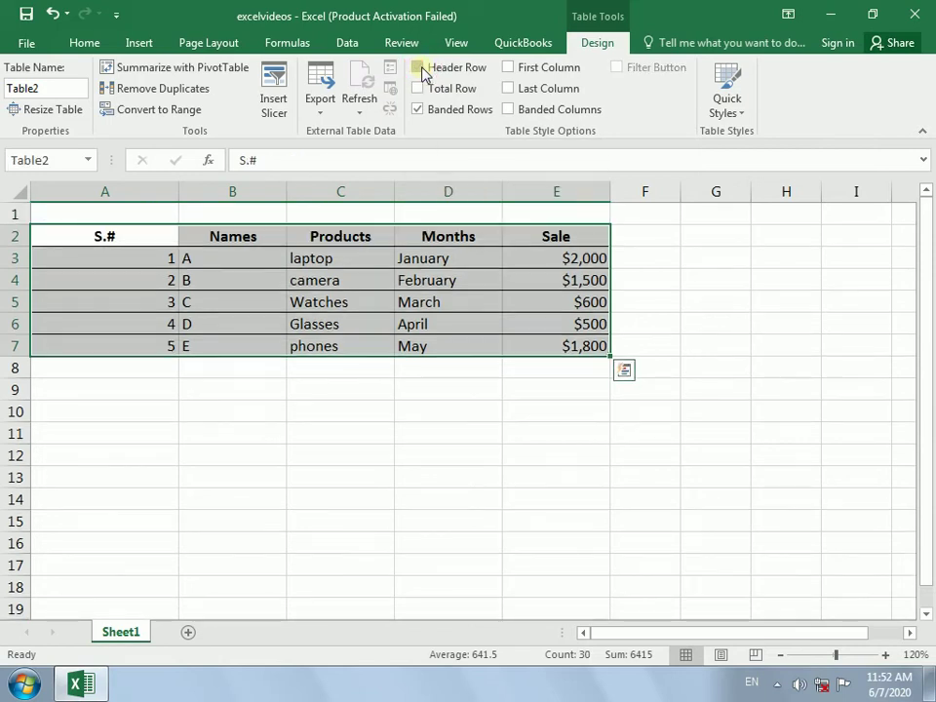
left_click(420, 70)
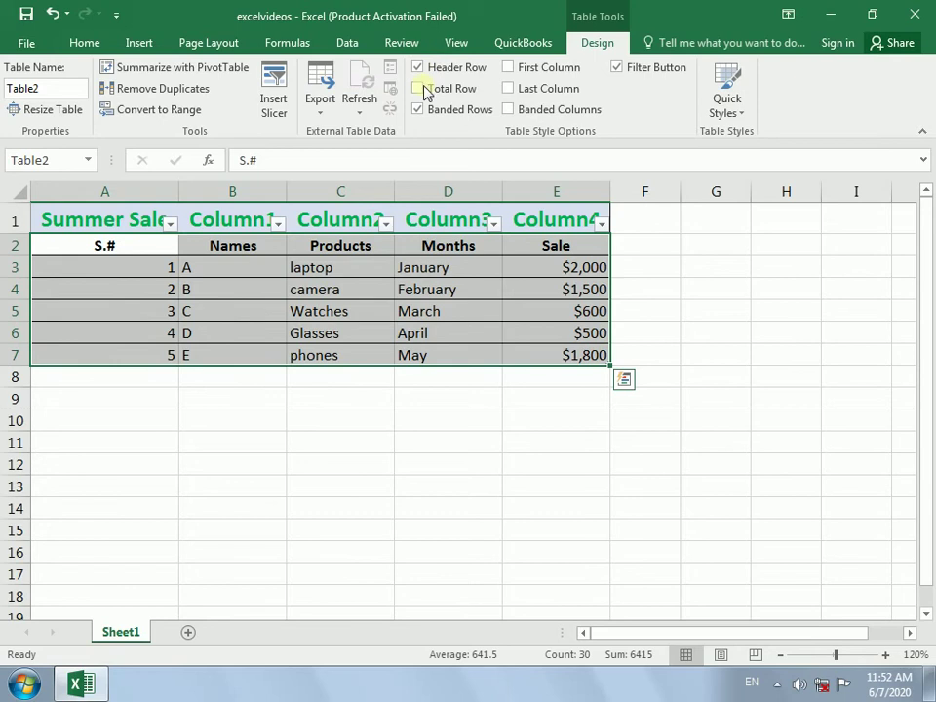
left_click(419, 88)
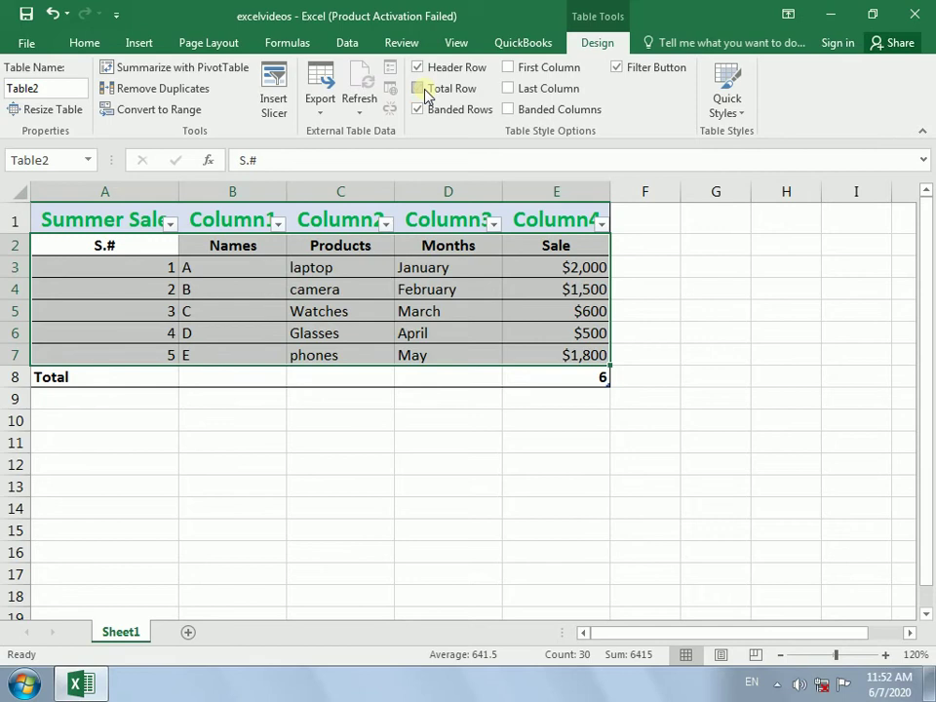
left_click(424, 88)
left_click(418, 110)
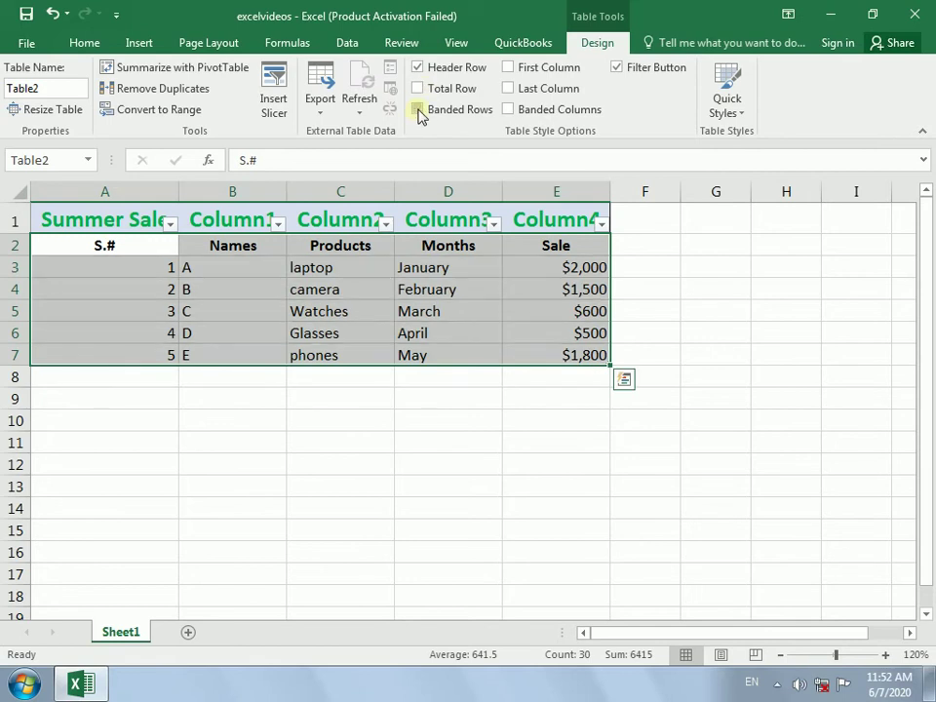
double_click(418, 110)
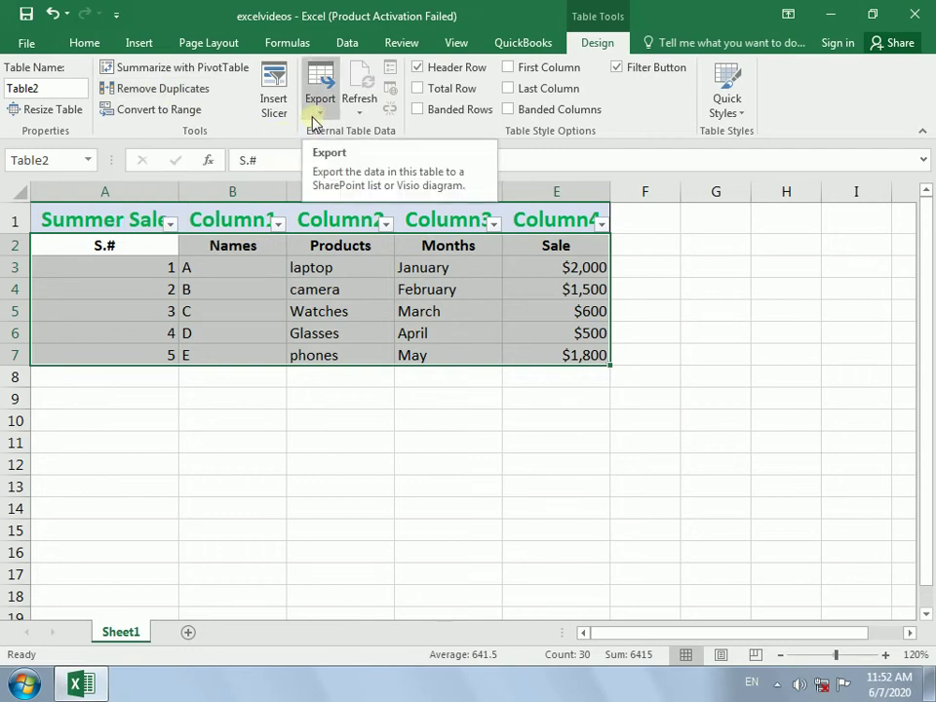
Select the Table2 name, hide the header filter arrows, then undo that change.
left_click(60, 92)
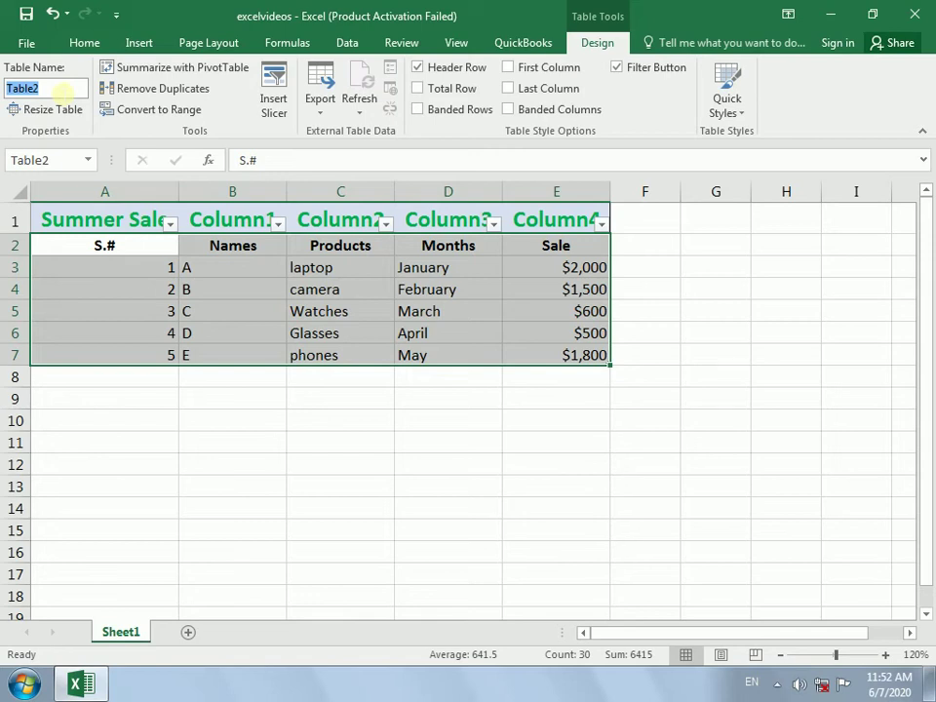
left_click(616, 68)
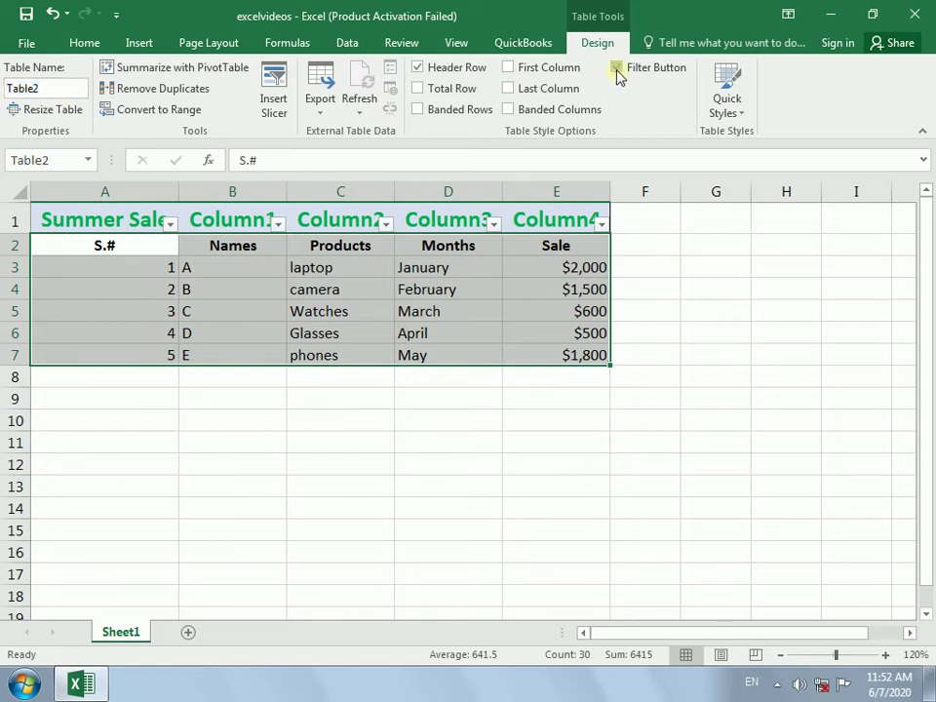
left_click(616, 70)
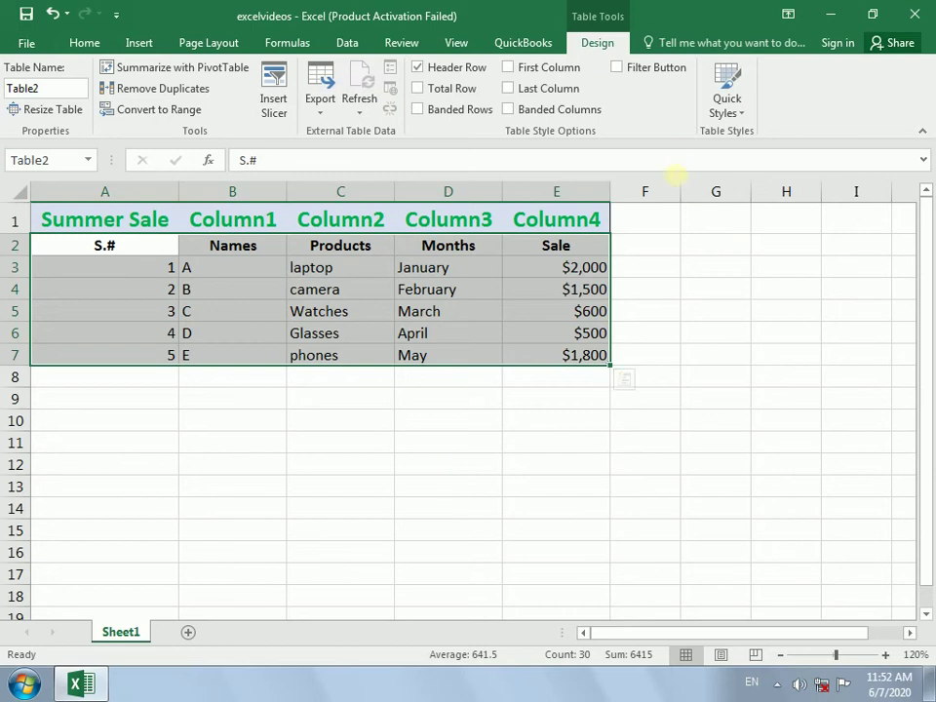
left_click(87, 44)
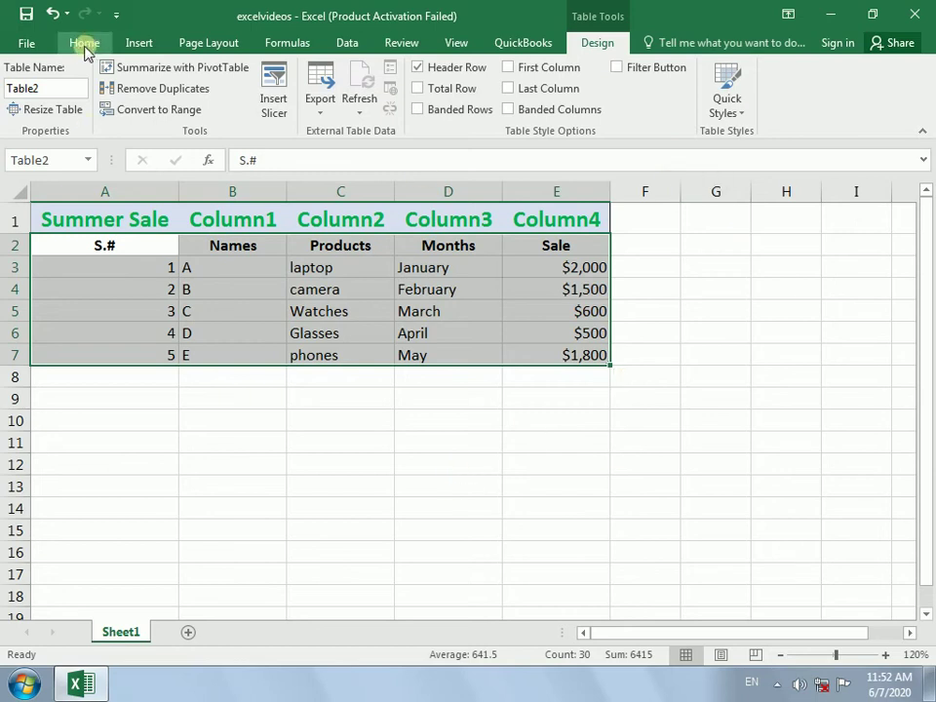
key("ctrl+z")
key("ctrl+z")
Undo the table changes until Summer Sale is a plain range again.
key("ctrl+z")
key("ctrl+z")
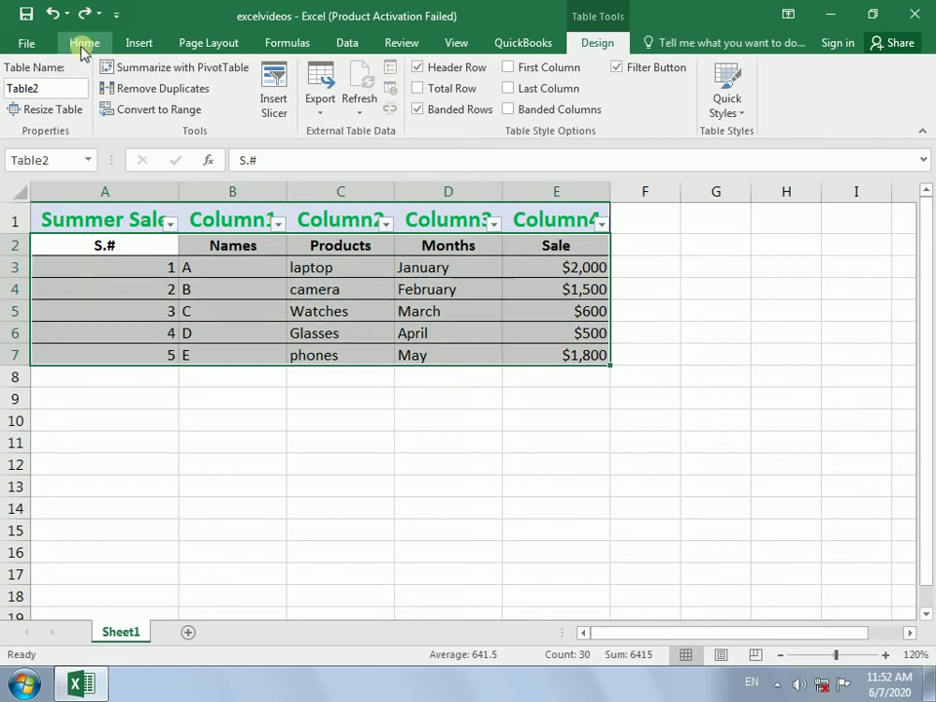
key("ctrl+z")
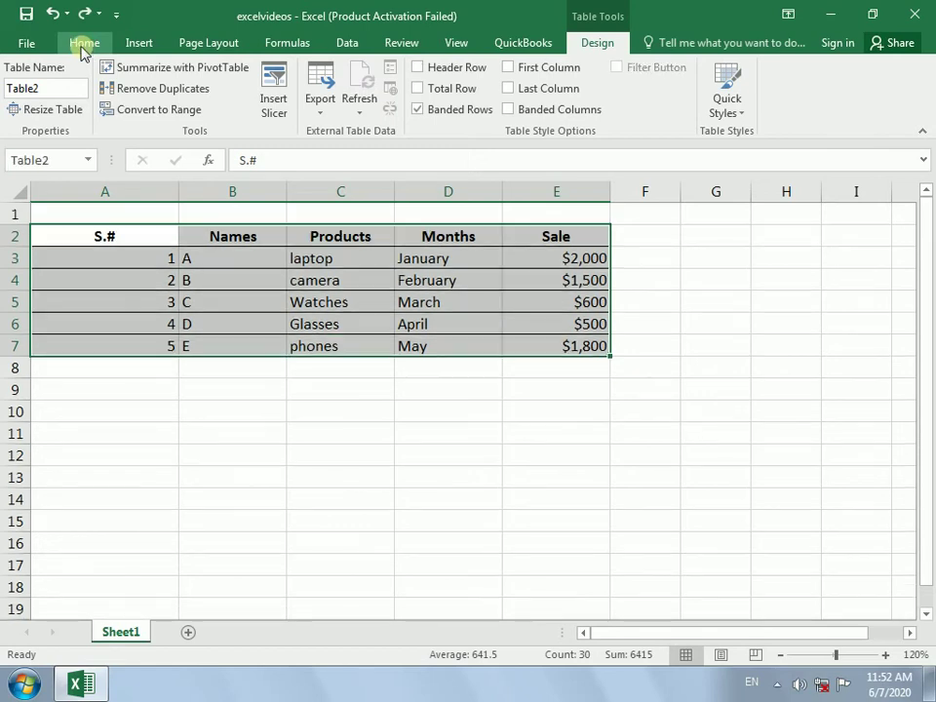
key("ctrl+y")
key("ctrl+z")
key("ctrl+y")
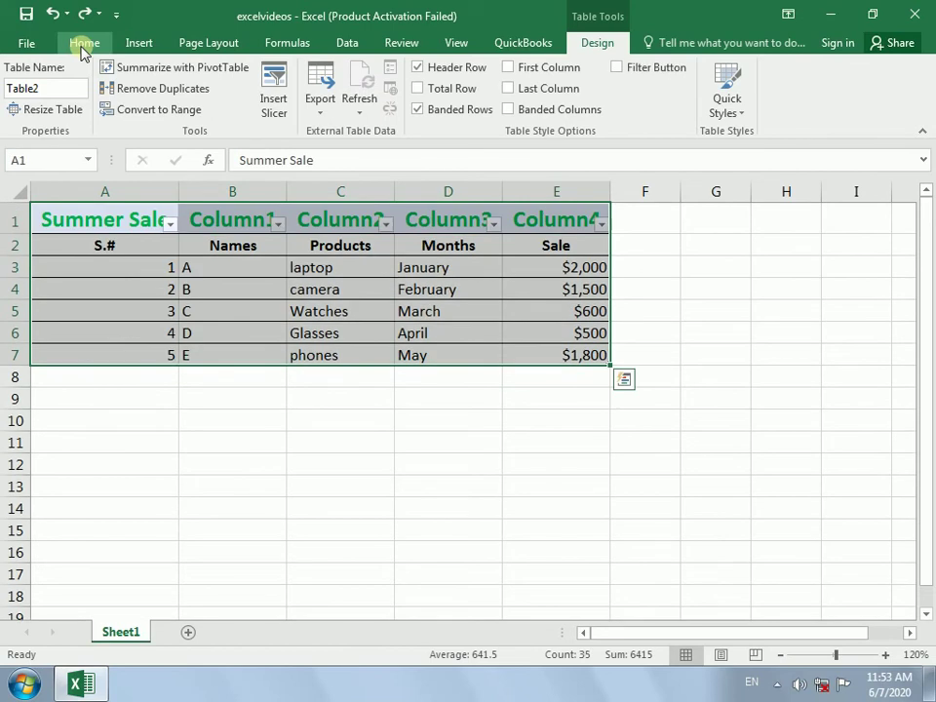
key("ctrl+z")
left_click(317, 420)
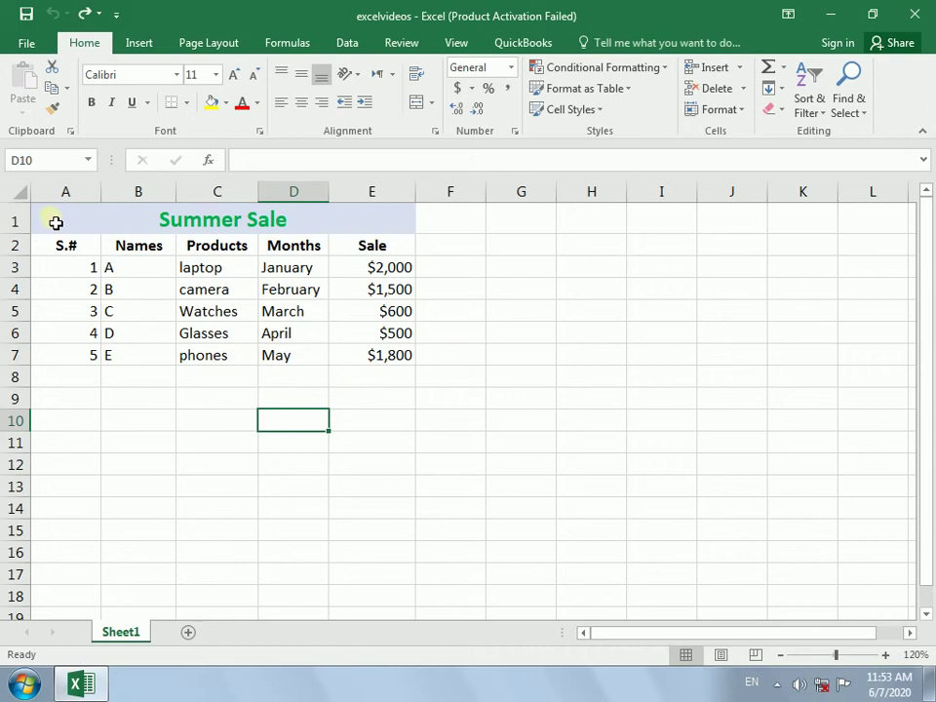
Apply All Borders to every cell of the Summer Sale range A1:E7.
left_click_drag(56, 222, 60, 363)
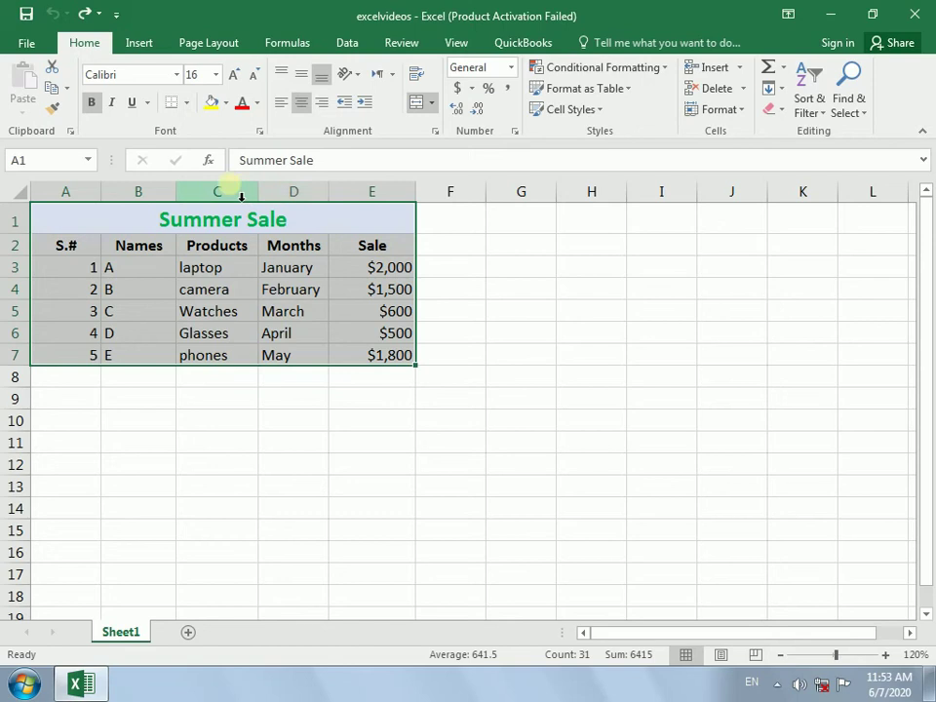
left_click(188, 103)
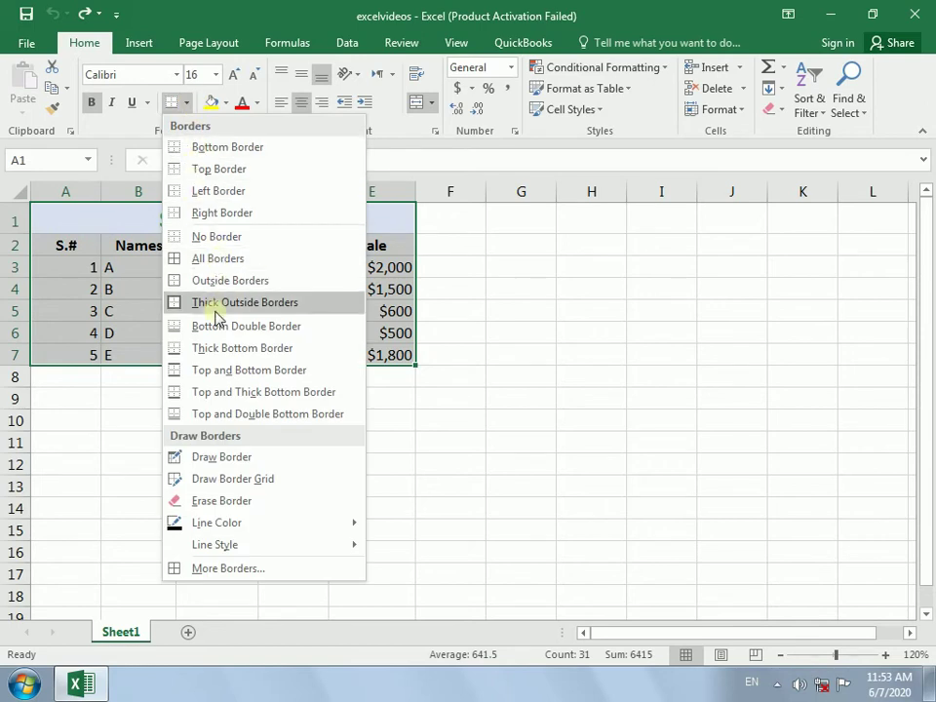
left_click(183, 258)
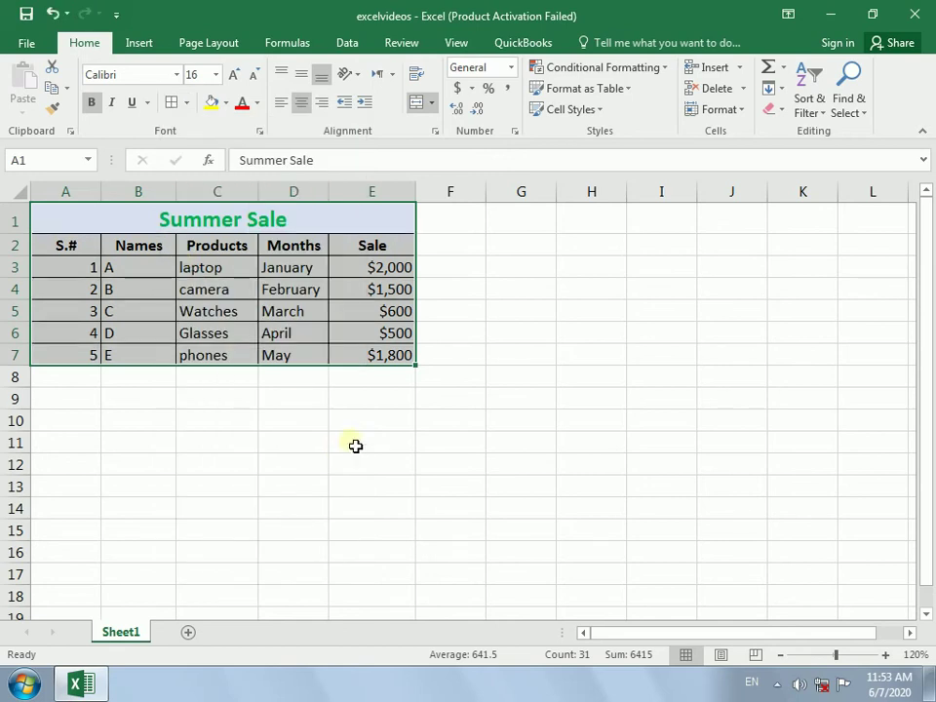
left_click(395, 384)
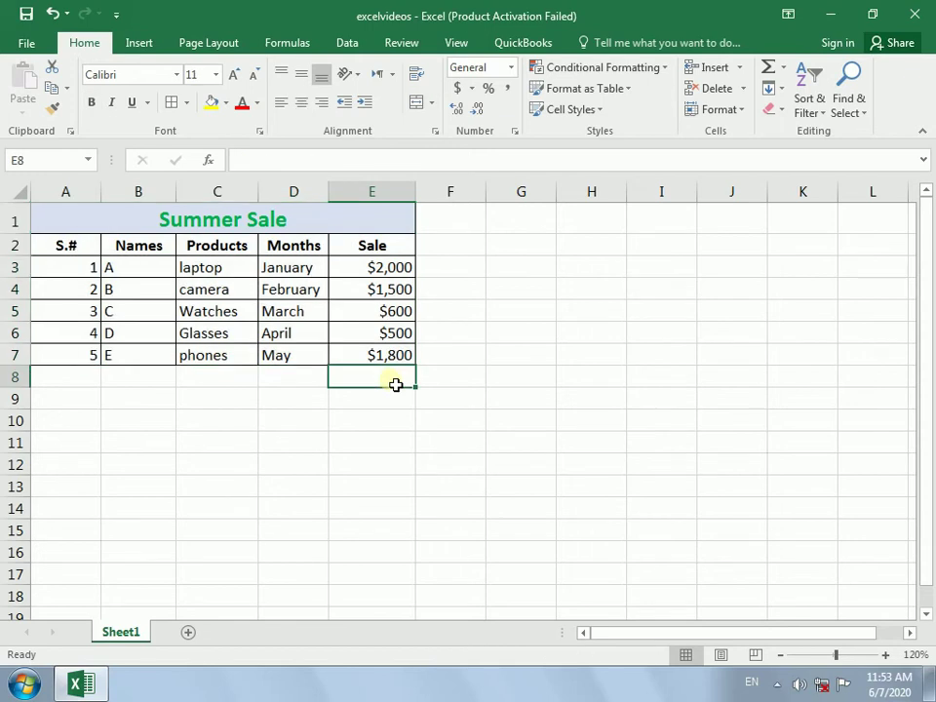
left_click(62, 362)
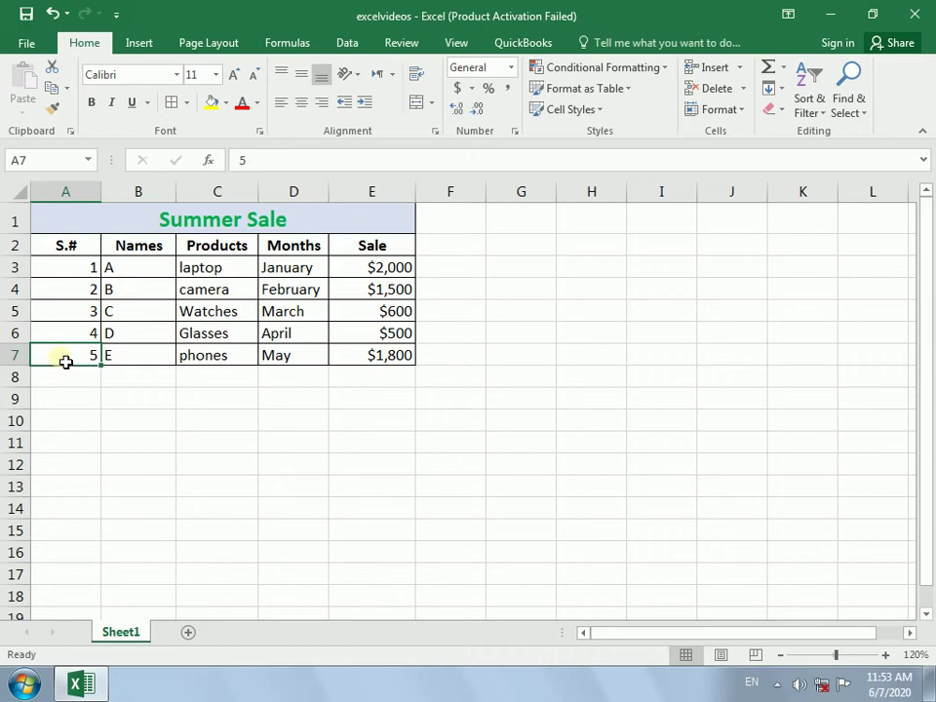
right_click(65, 361)
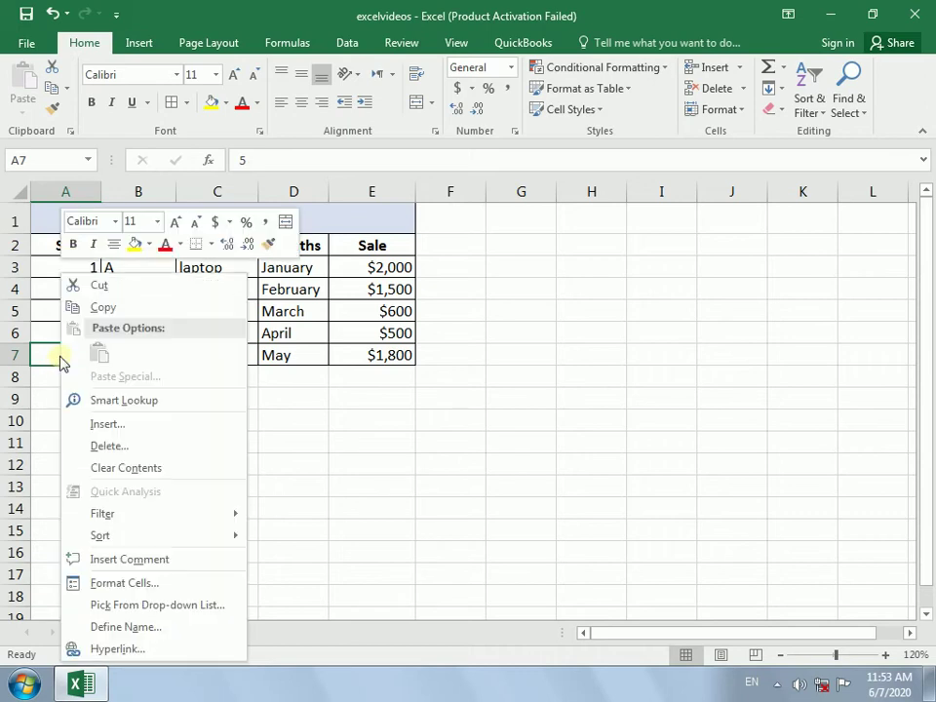
left_click(102, 424)
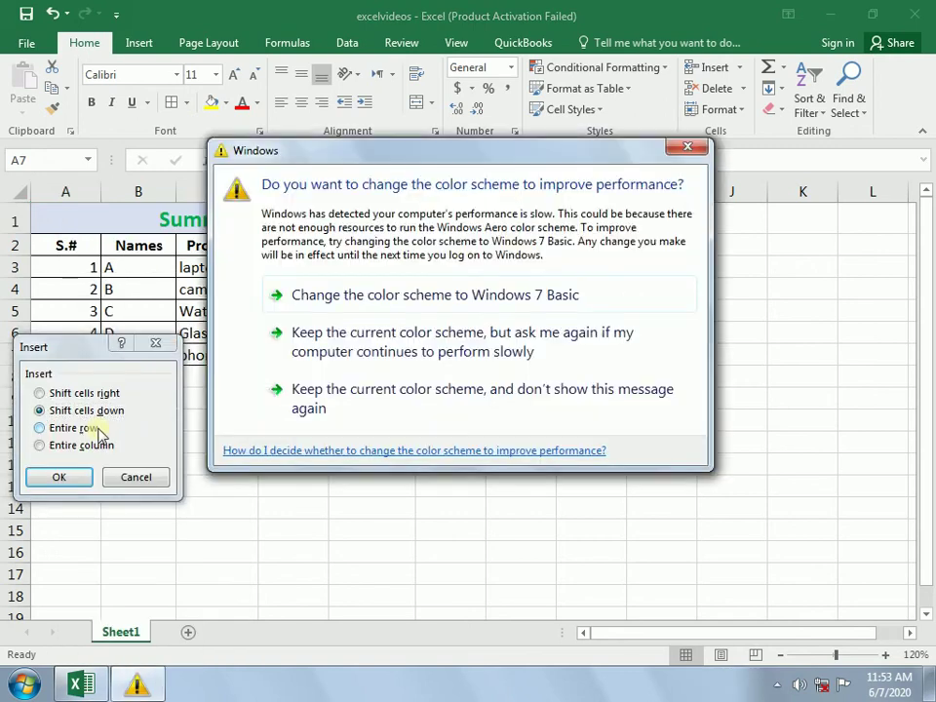
left_click(325, 411)
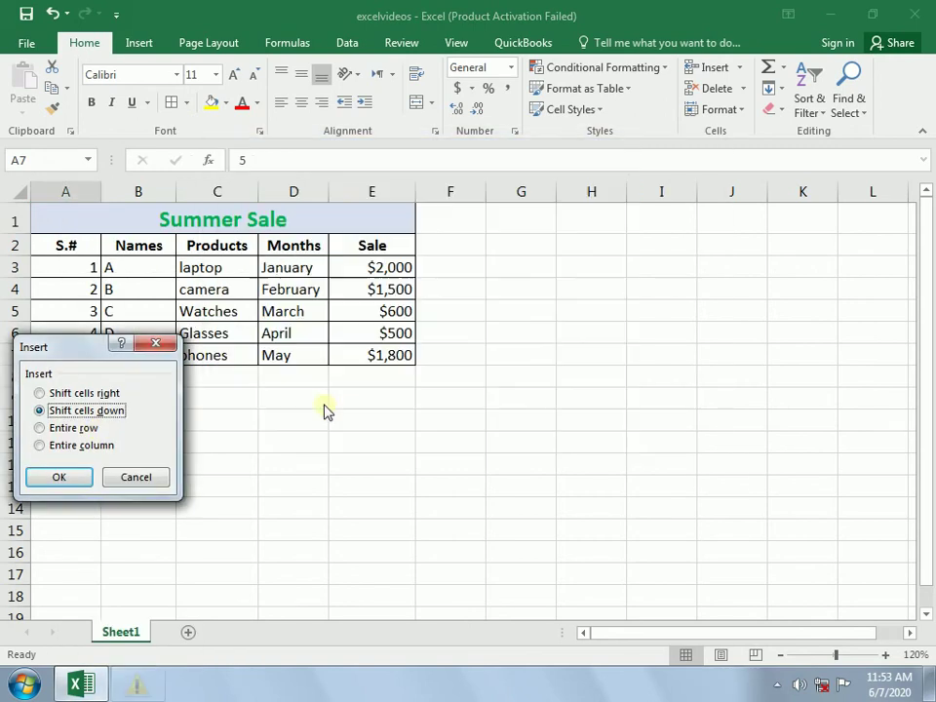
left_click(68, 432)
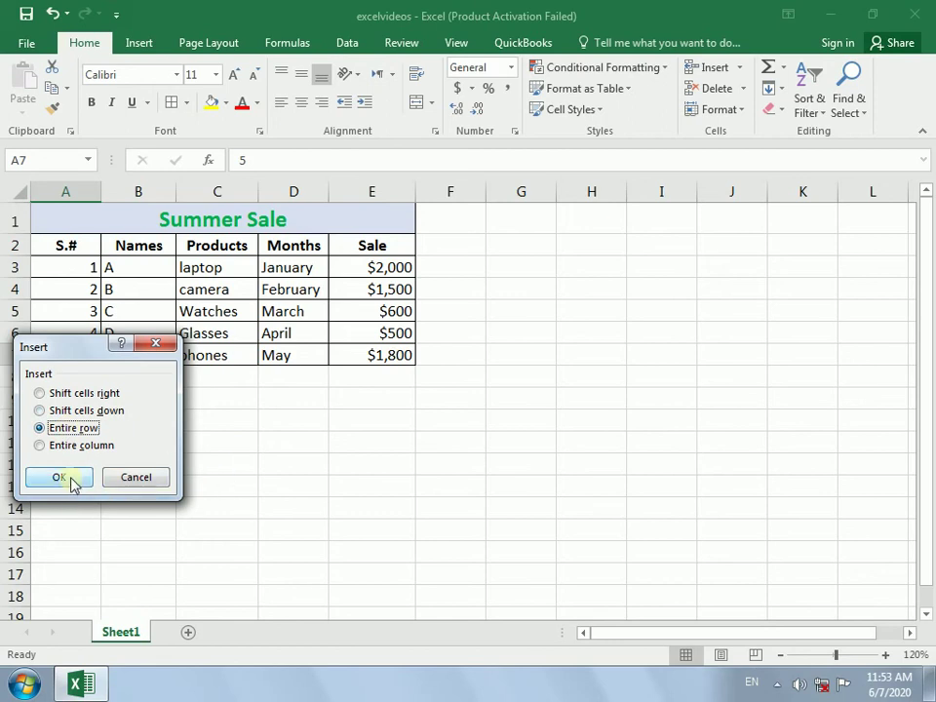
left_click(73, 482)
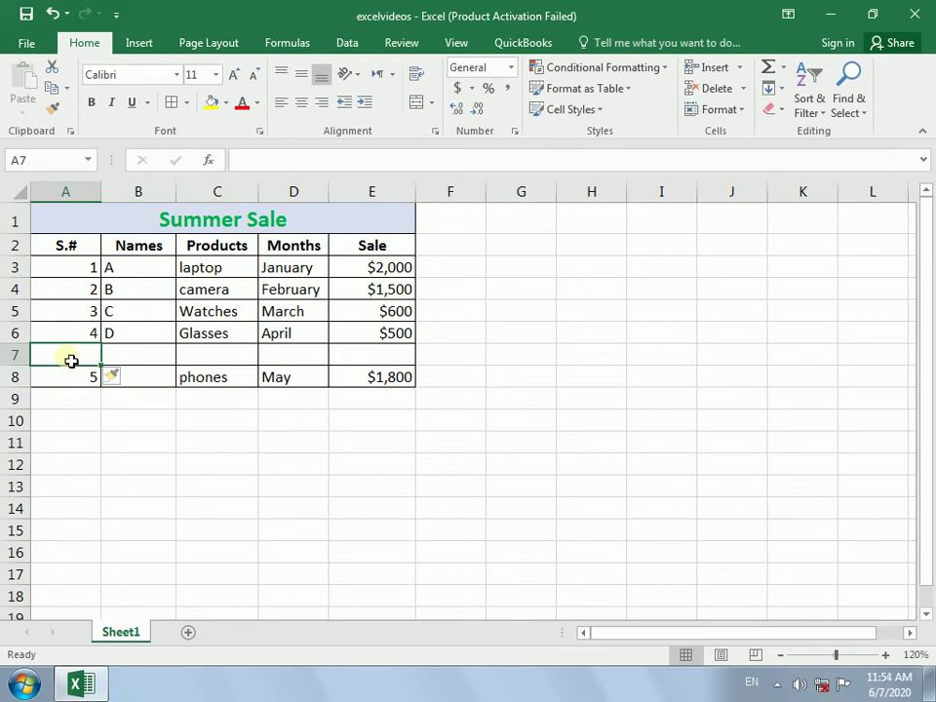
right_click(66, 360)
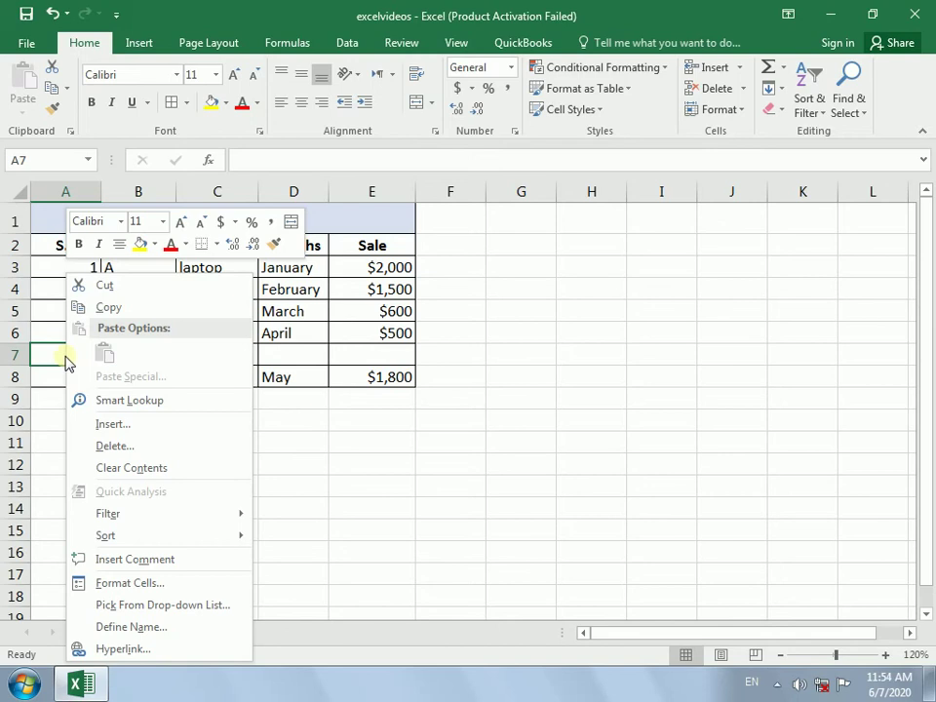
left_click(125, 446)
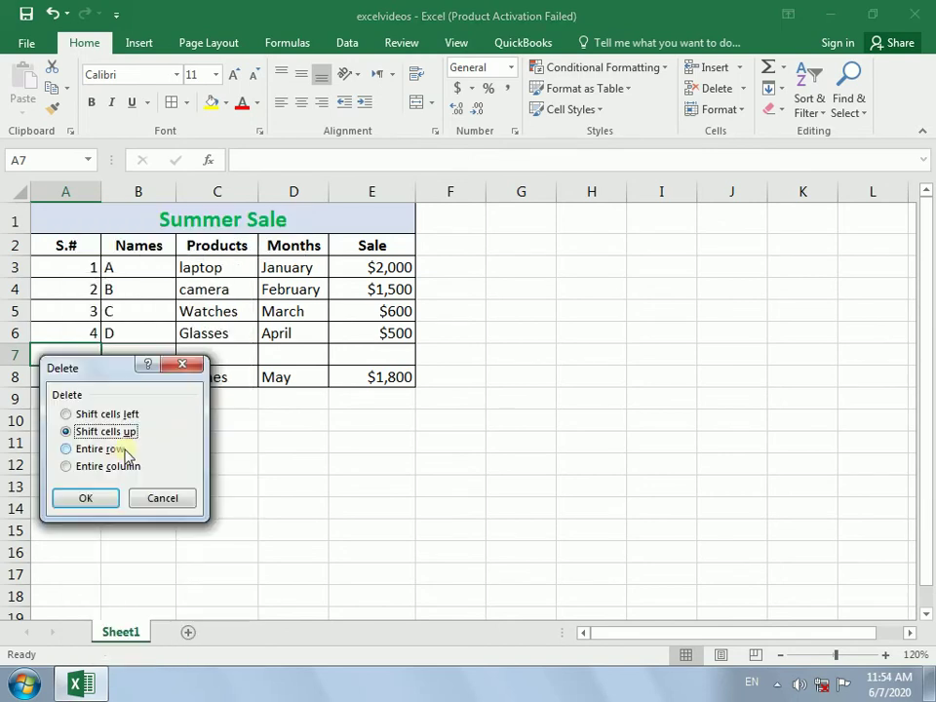
left_click(111, 455)
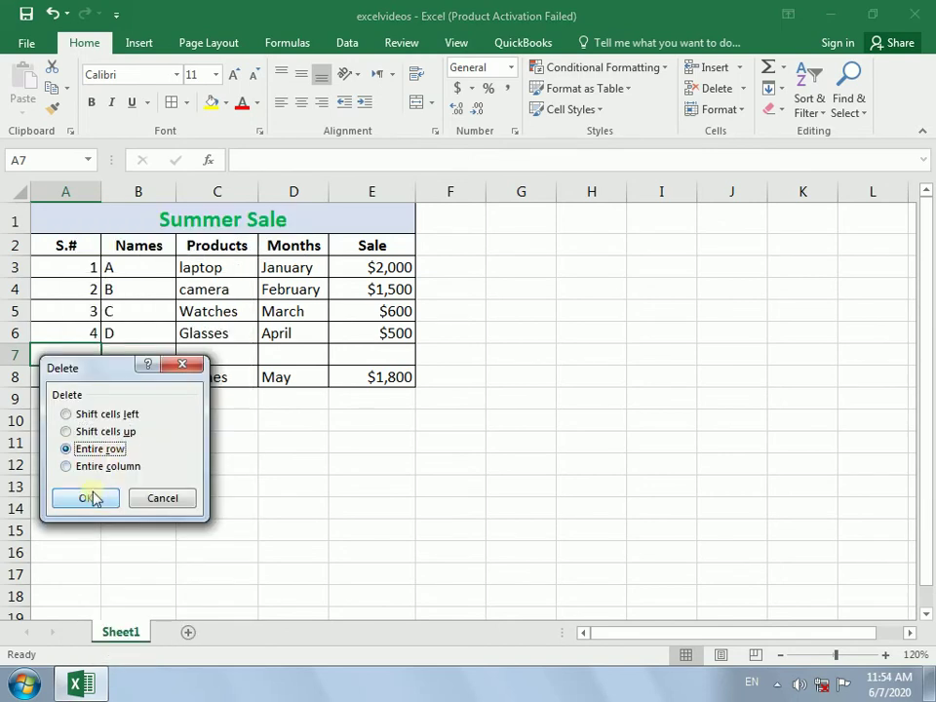
left_click(93, 497)
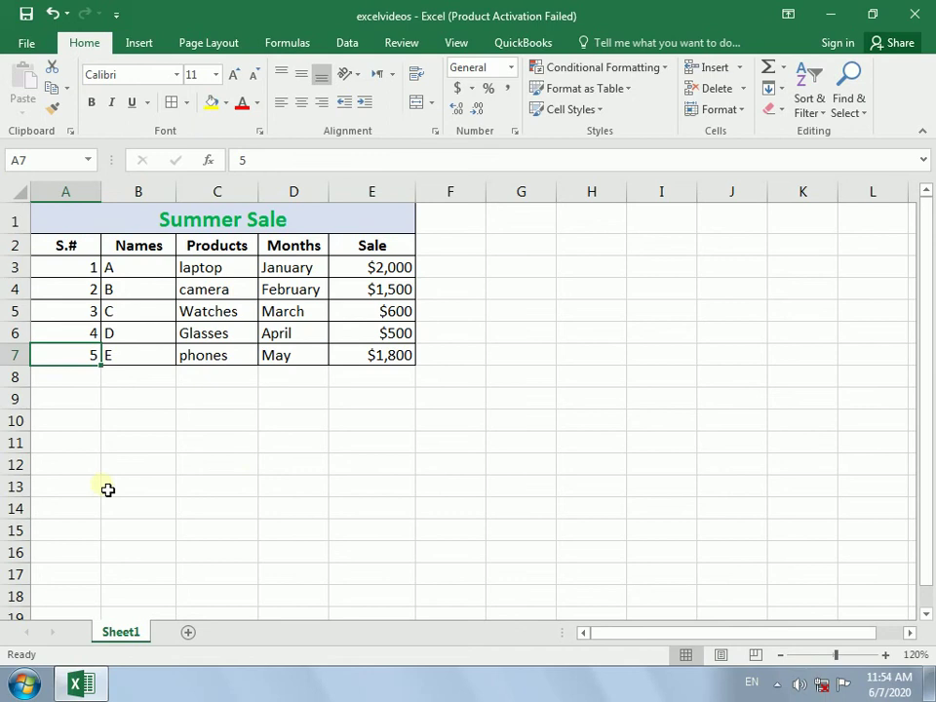
left_click(388, 225)
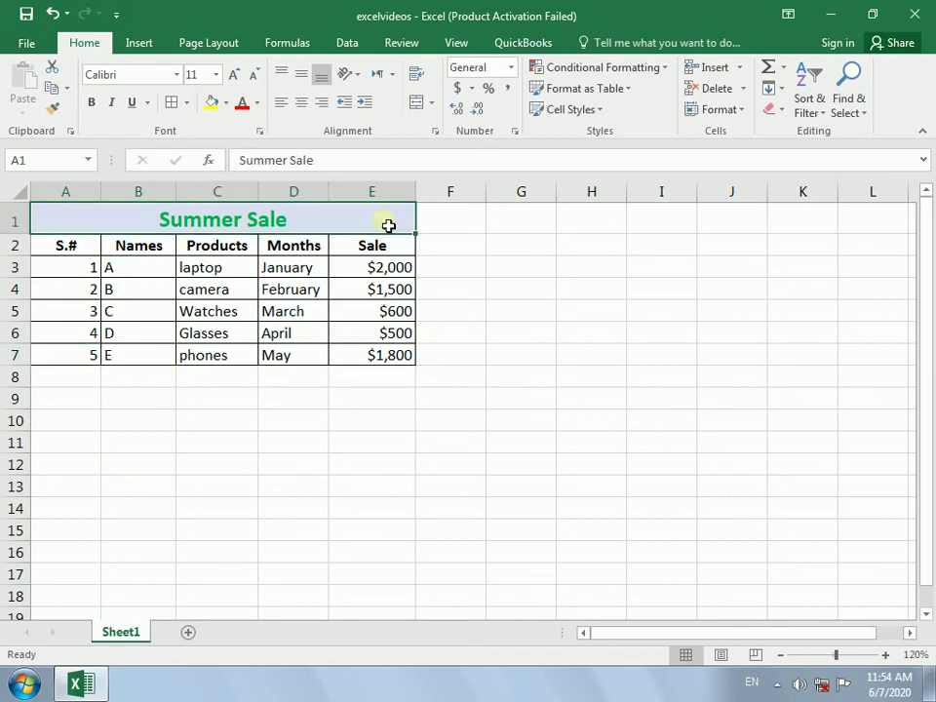
left_click(386, 246)
right_click(387, 249)
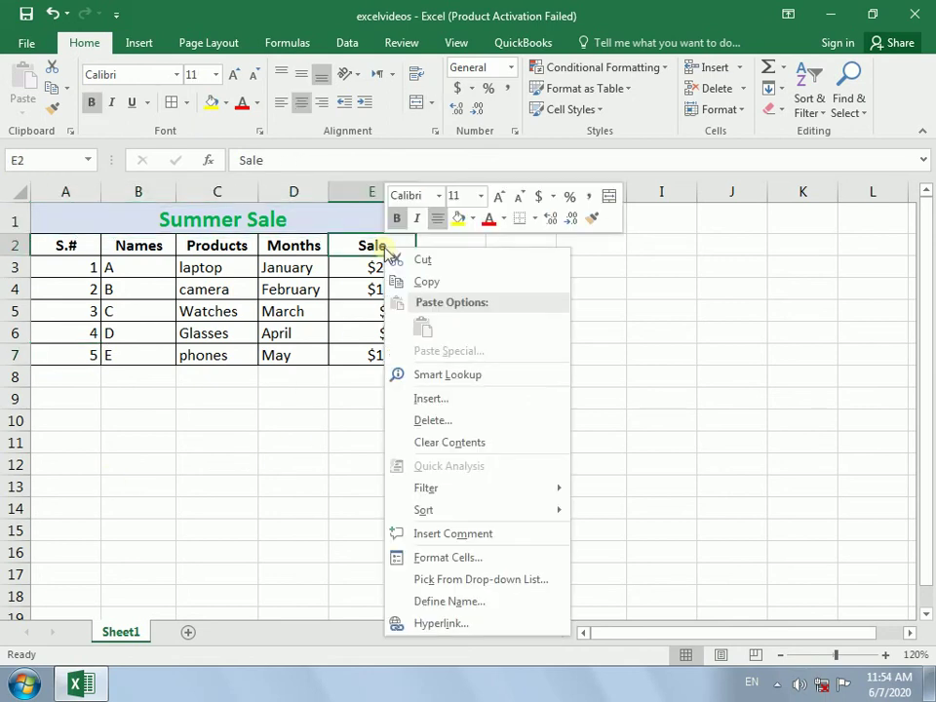
left_click(421, 398)
left_click(400, 414)
left_click(383, 447)
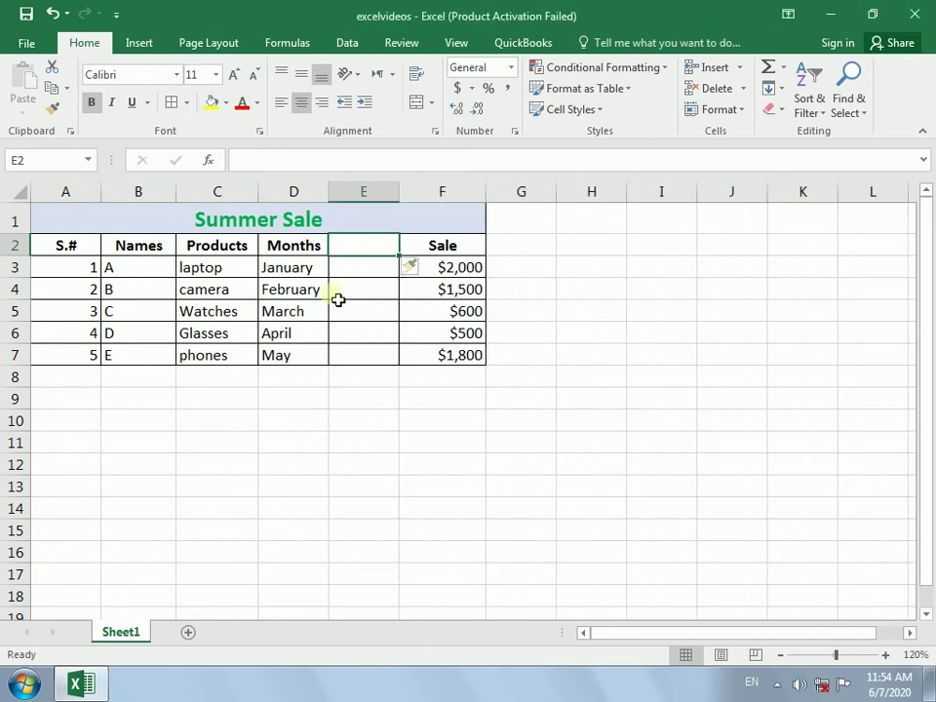
right_click(362, 252)
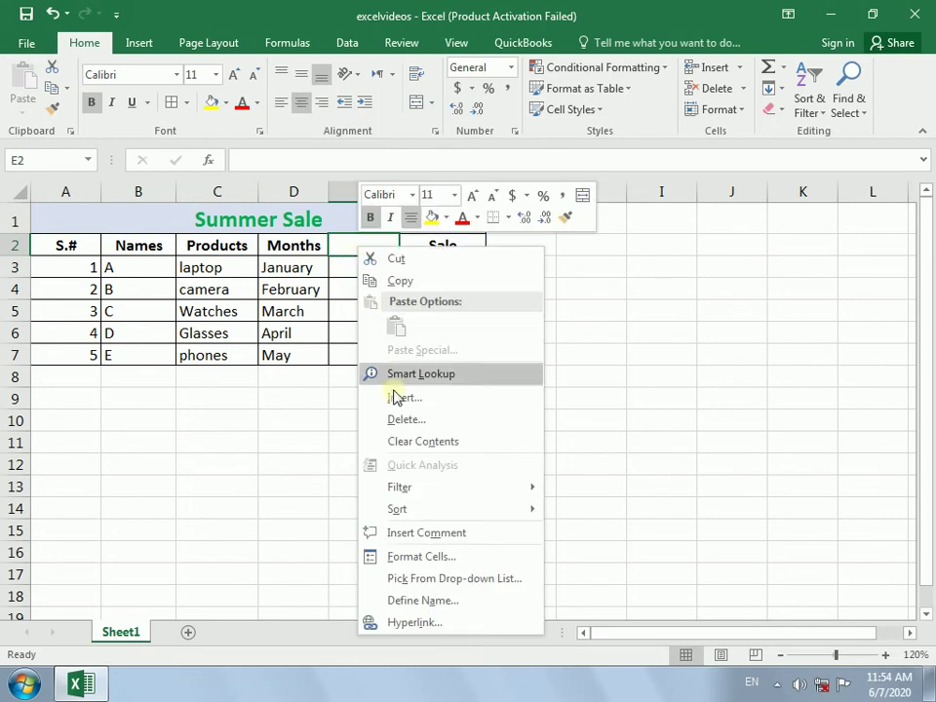
left_click(399, 417)
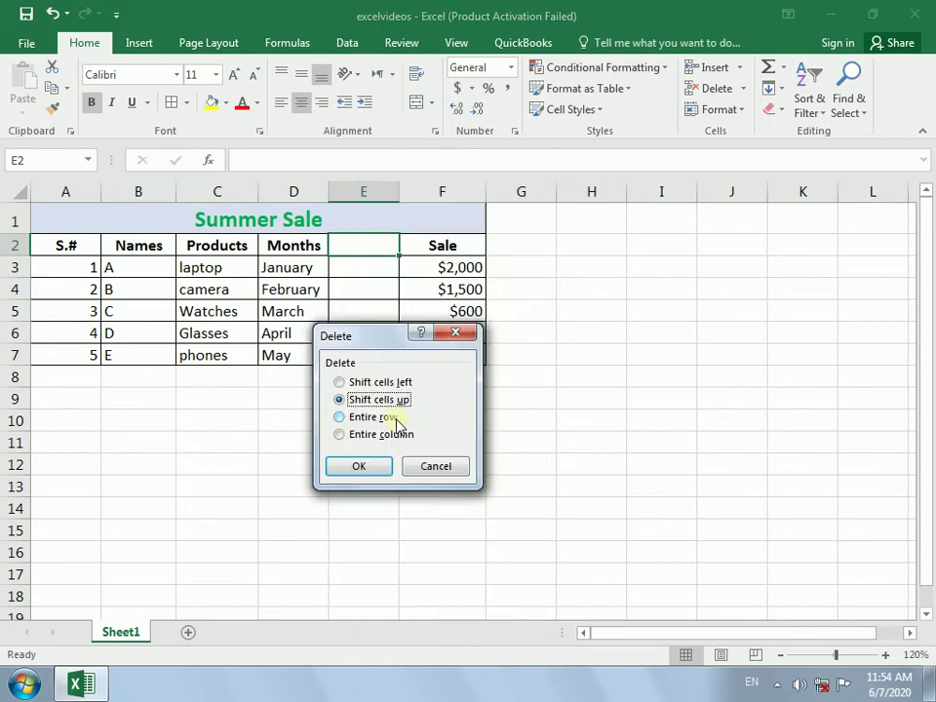
left_click(363, 435)
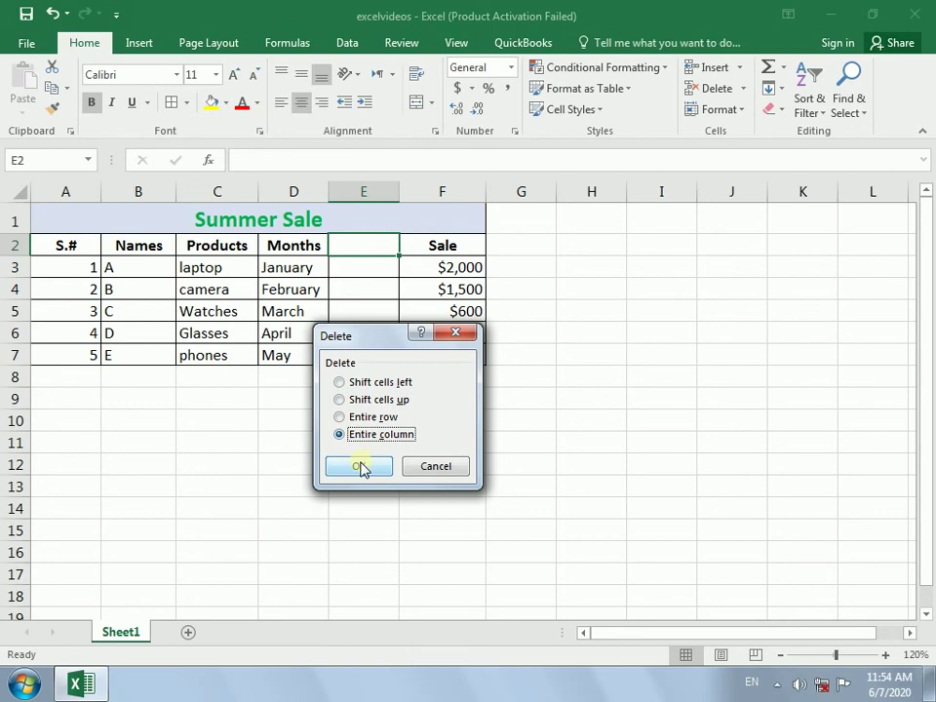
left_click(358, 466)
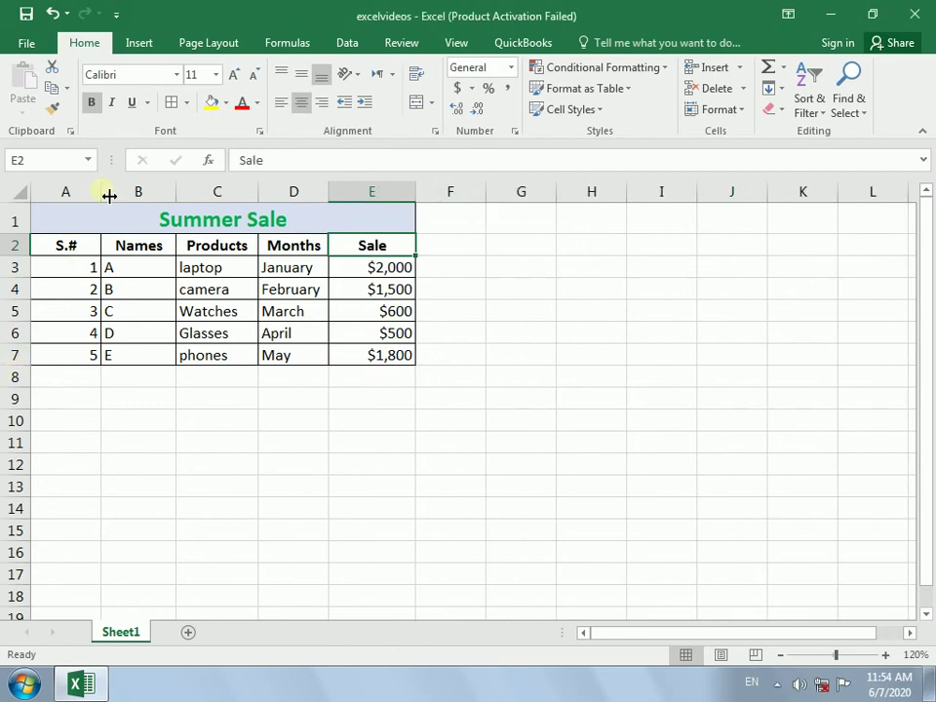
Resize column A to a width of 6, adjust row 3's height, and select A1:E7.
left_click_drag(108, 196, 144, 197)
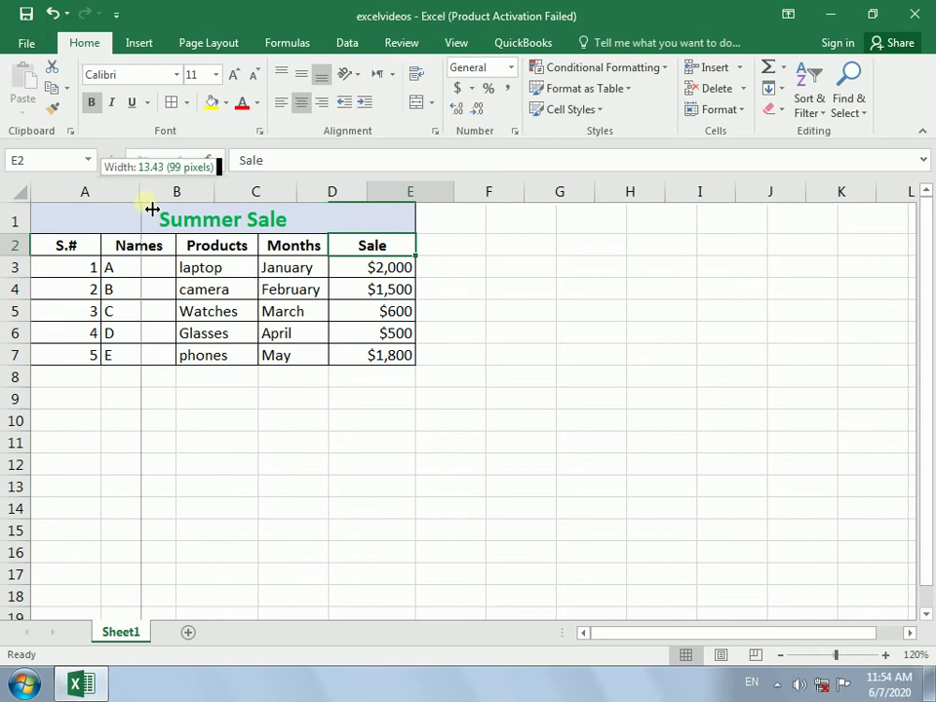
left_click_drag(142, 200, 80, 204)
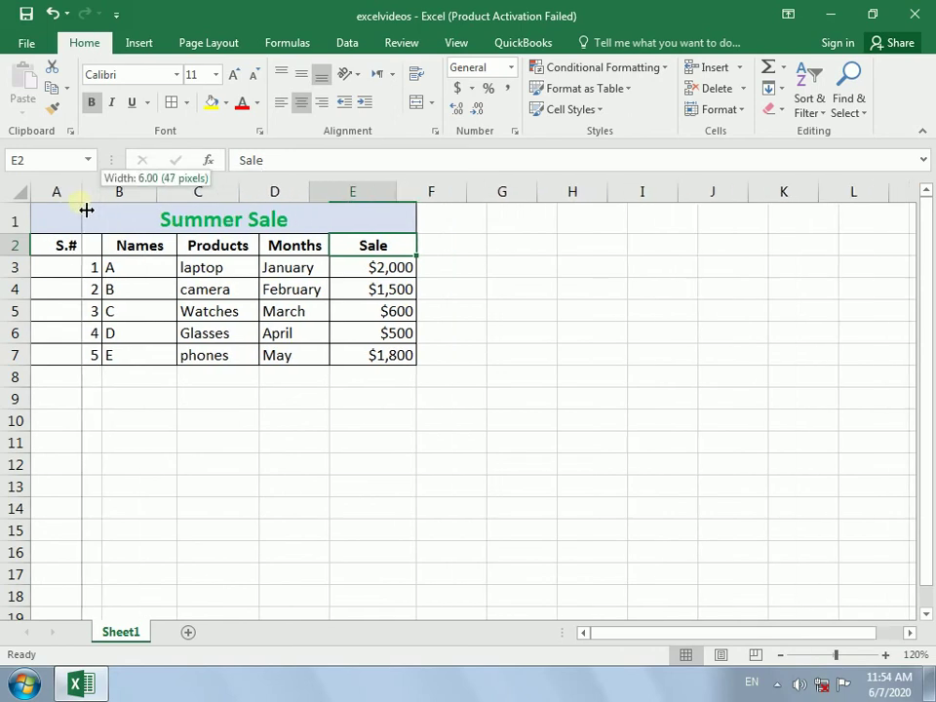
mouse_move(30, 282)
left_mouse_down()
mouse_move(46, 325)
mouse_move(38, 281)
left_mouse_up()
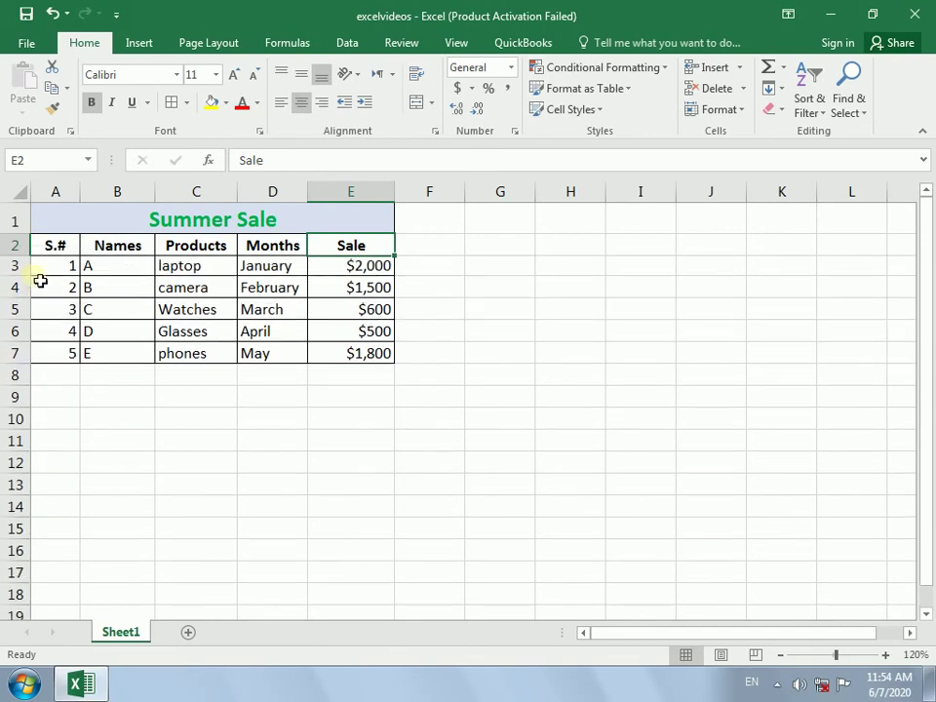
left_click_drag(56, 224, 192, 366)
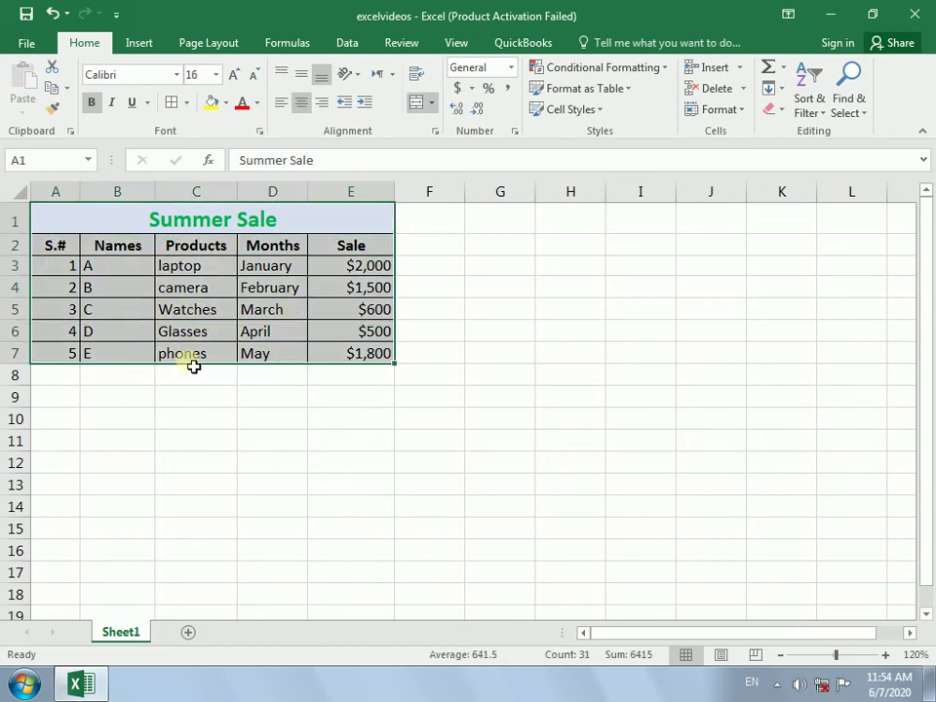
Set the height of rows 1–7 to 20, then 30, and finally 15.
left_click(743, 111)
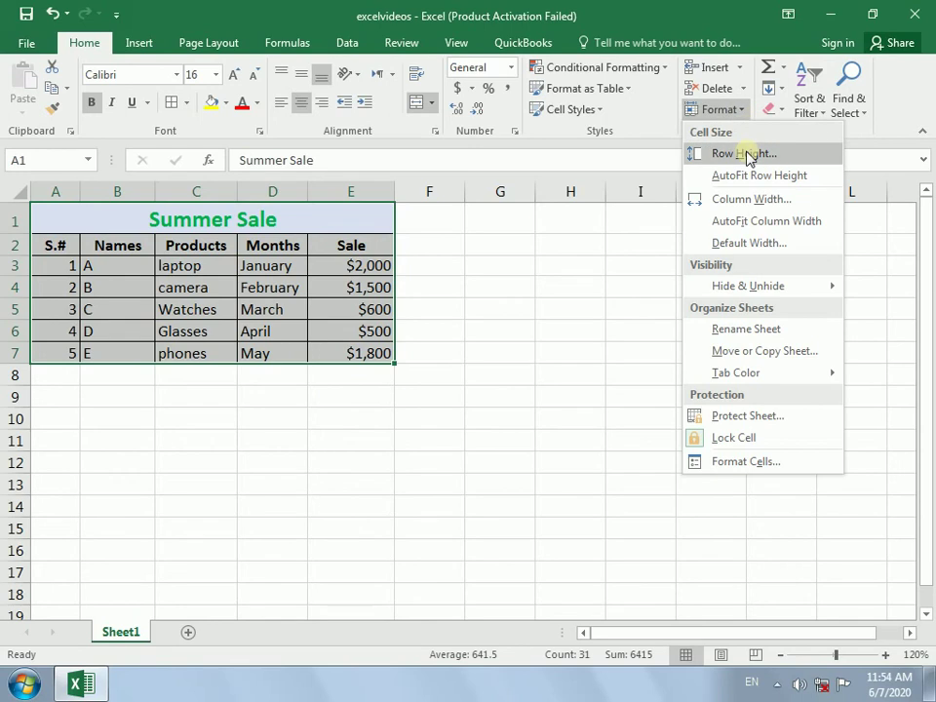
left_click(745, 154)
type("20")
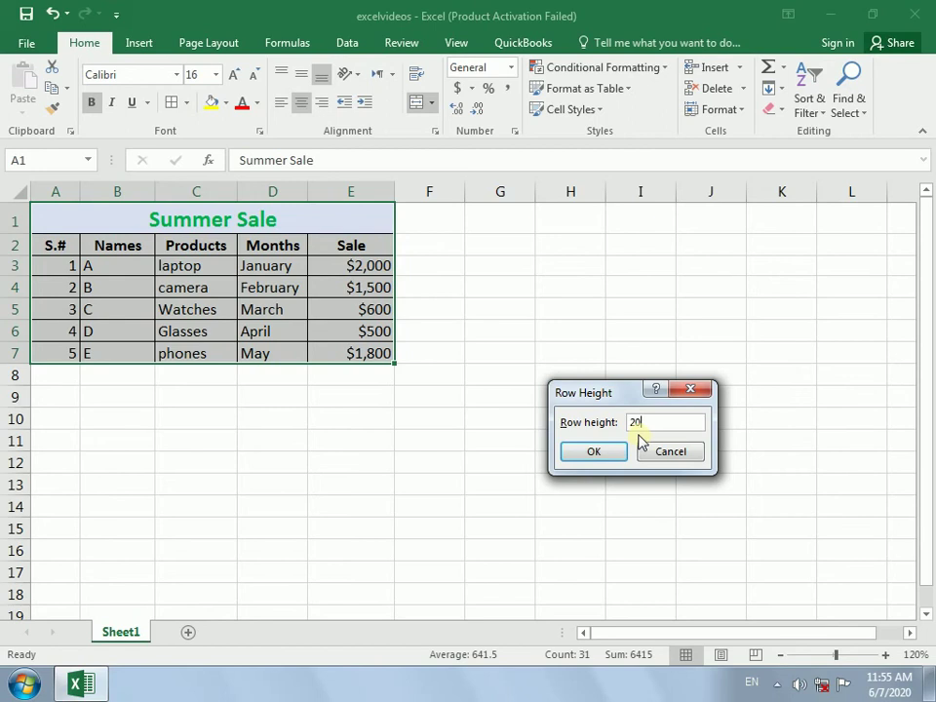
left_click(604, 455)
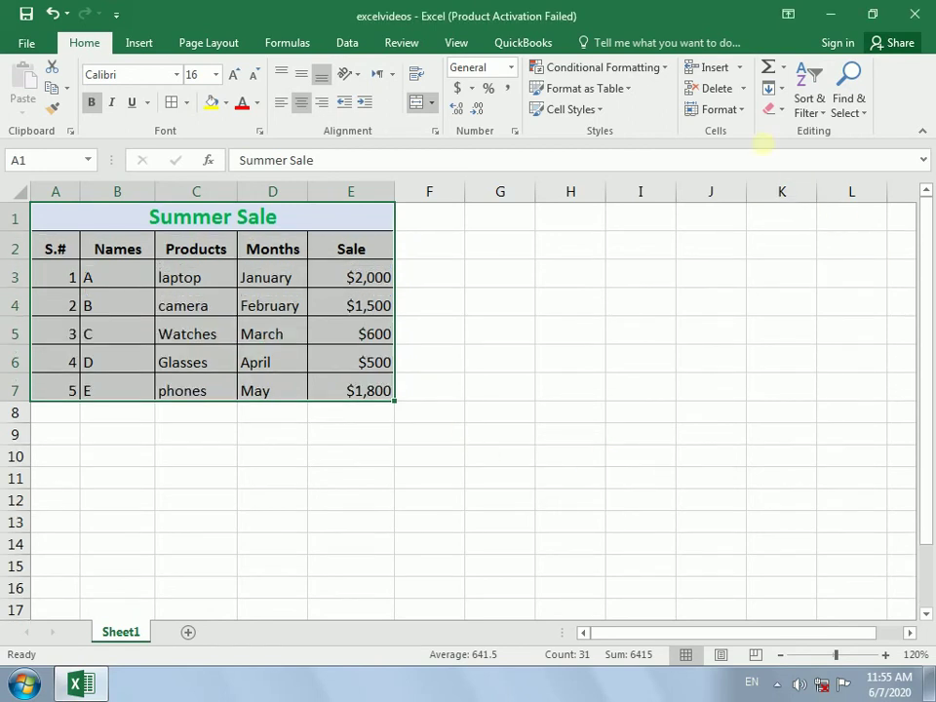
left_click(740, 111)
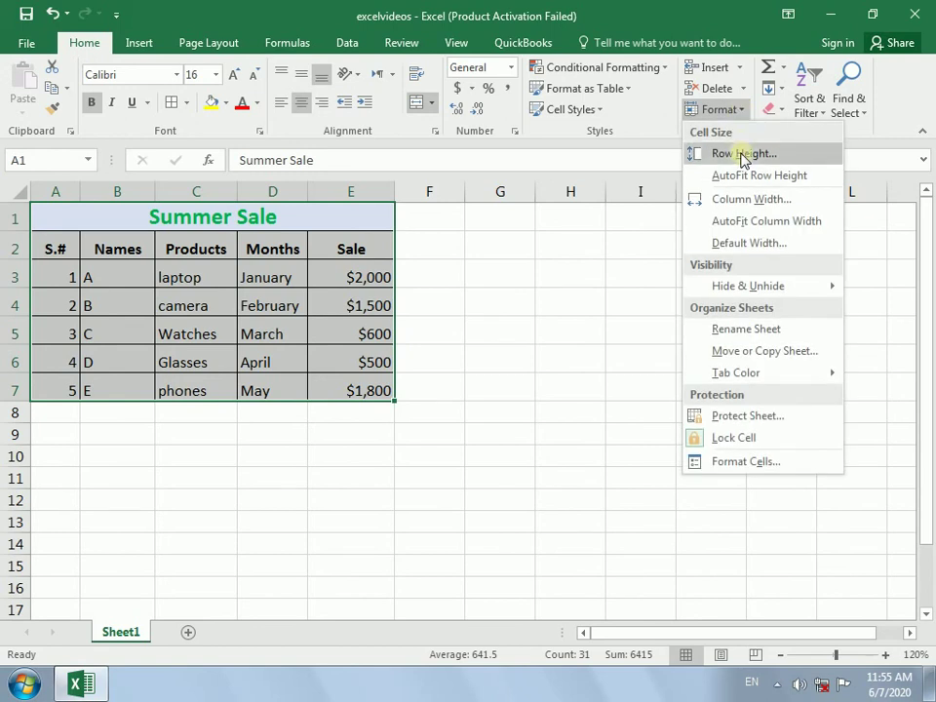
left_click(742, 153)
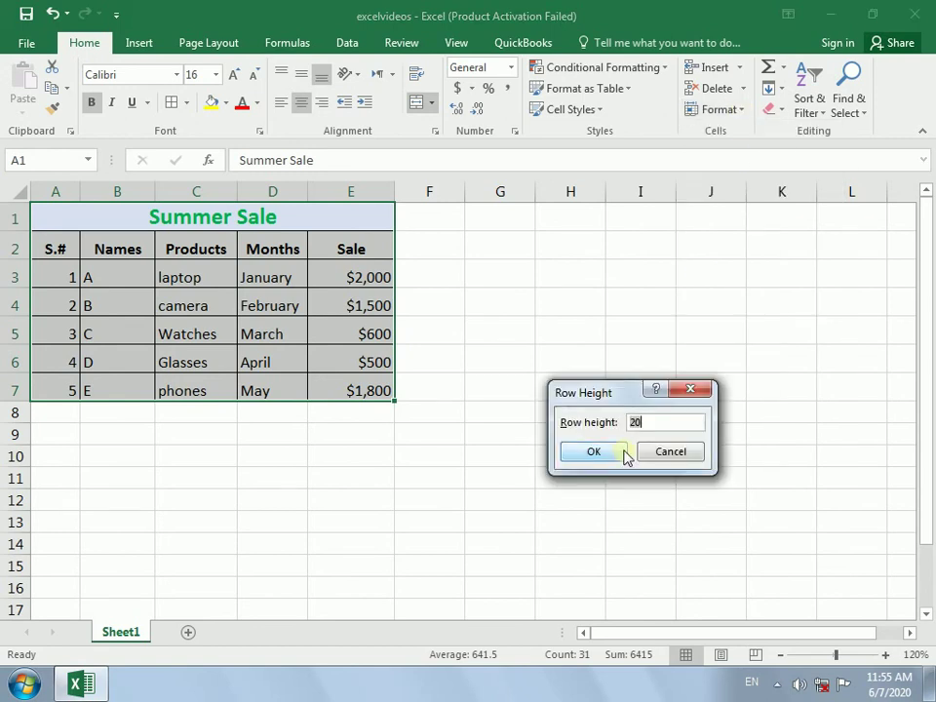
left_click(593, 452)
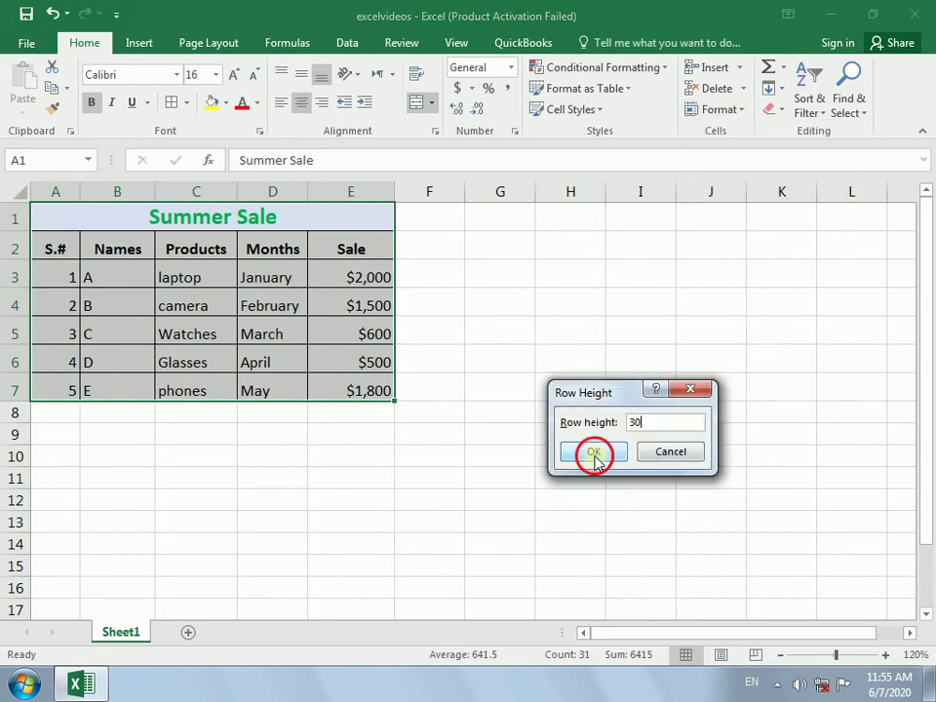
left_click(741, 110)
left_click(752, 154)
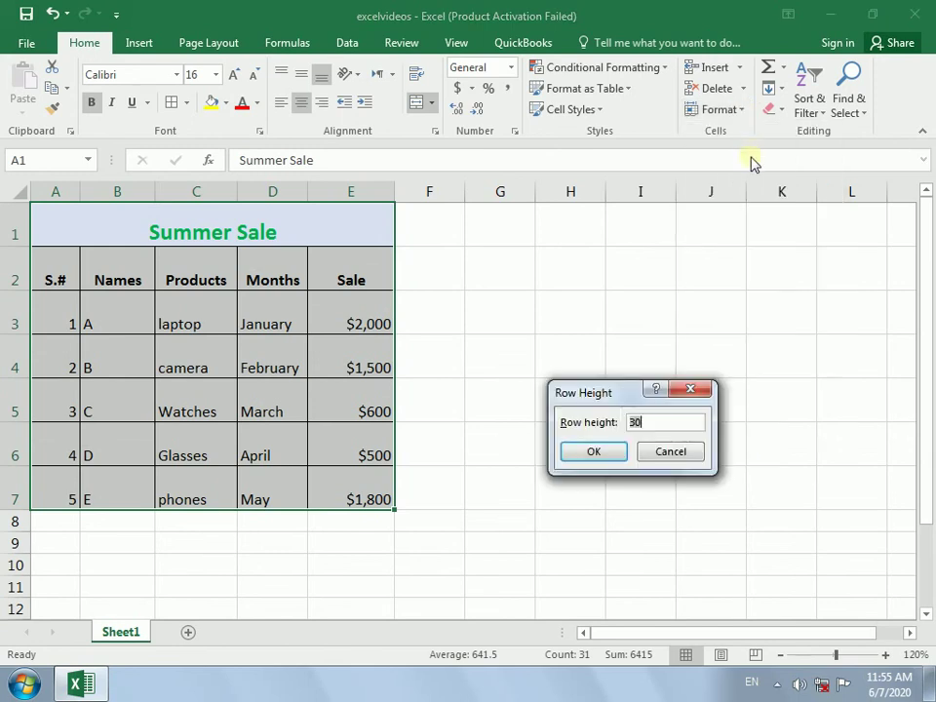
left_click(677, 427)
type("5")
left_click(601, 451)
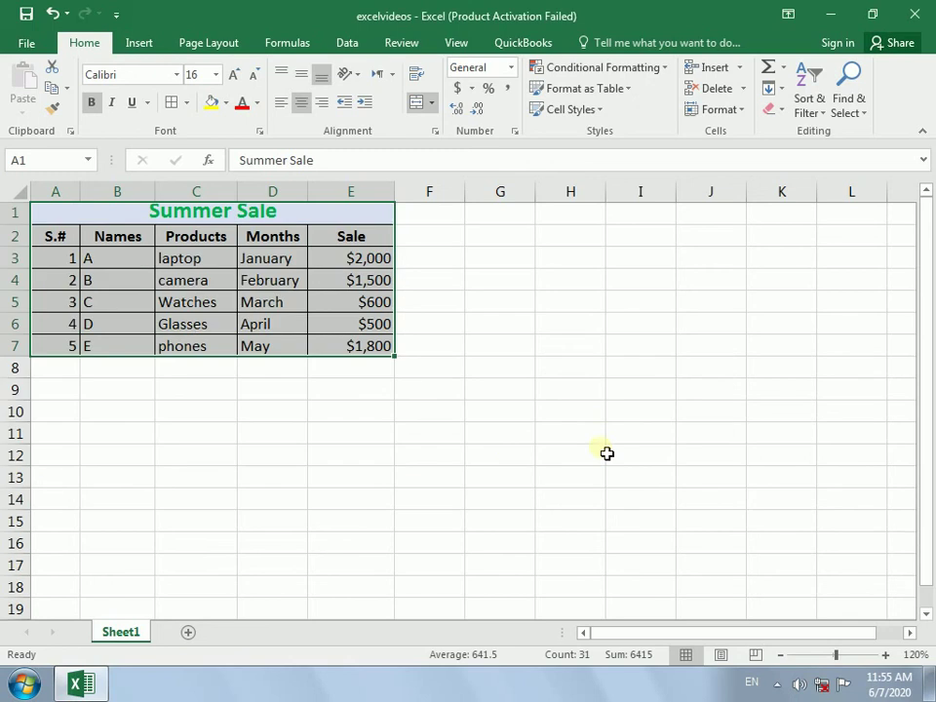
left_click(138, 278)
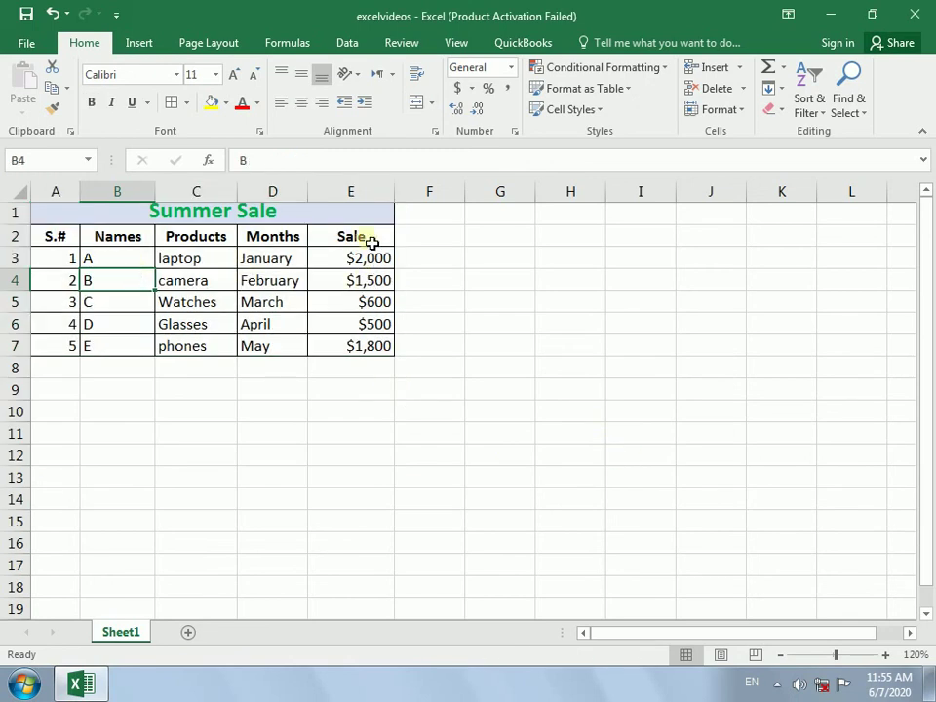
Set columns A–E to width 5, then a wider width, and narrow column B to about 8.29.
left_click_drag(61, 241, 346, 353)
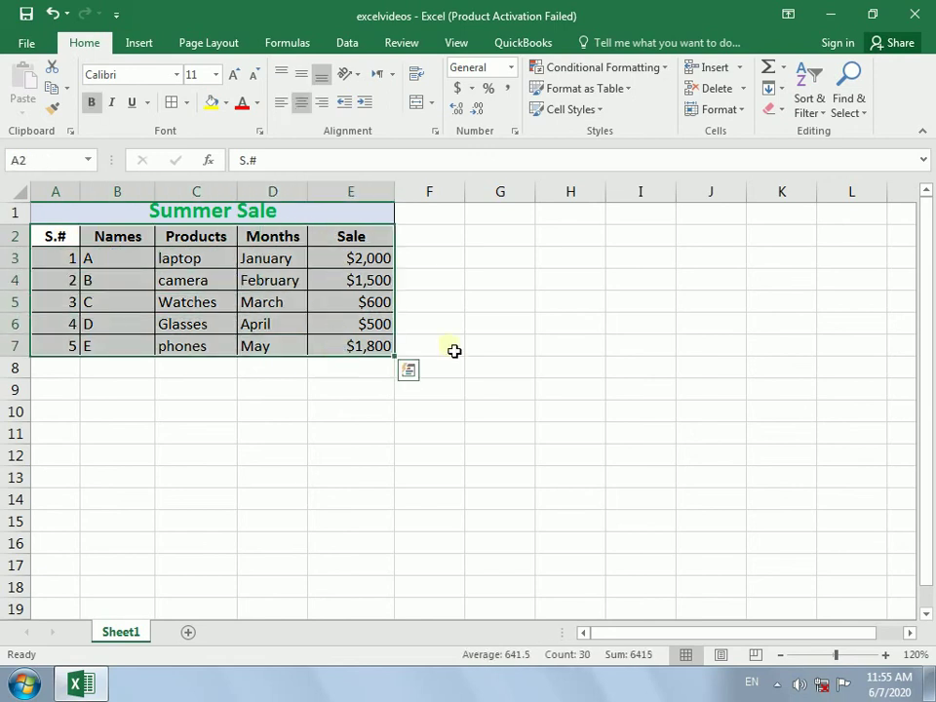
left_click(739, 113)
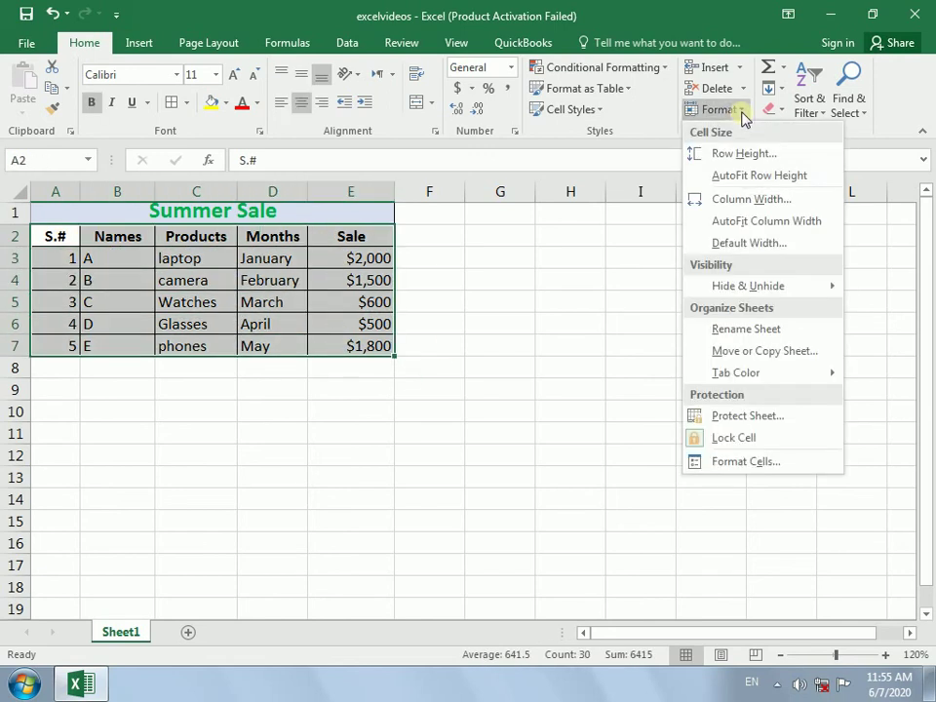
left_click(758, 200)
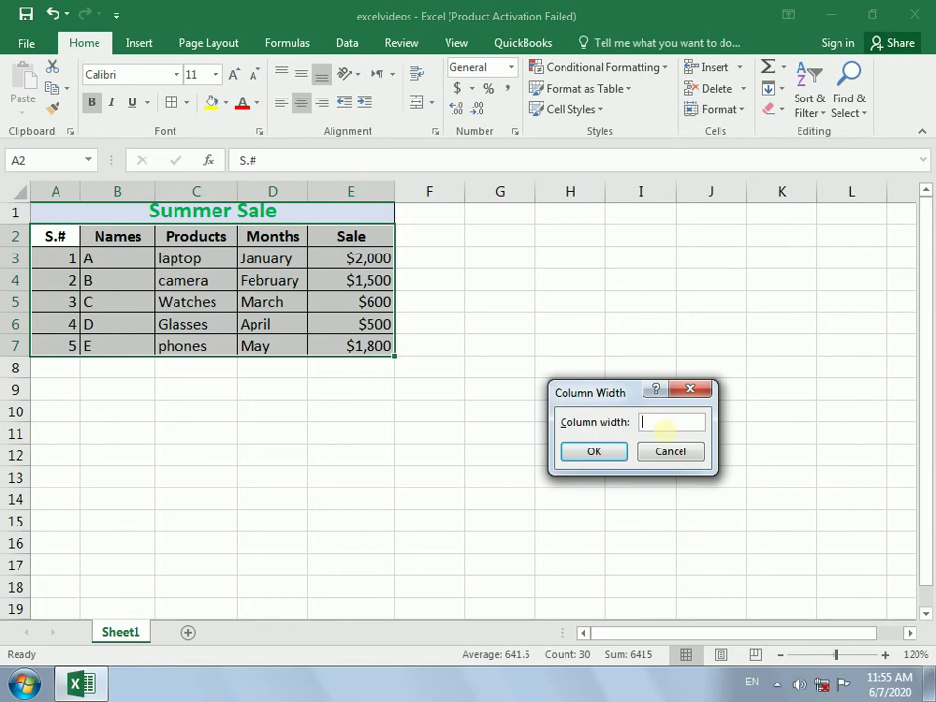
type("5")
left_click(602, 454)
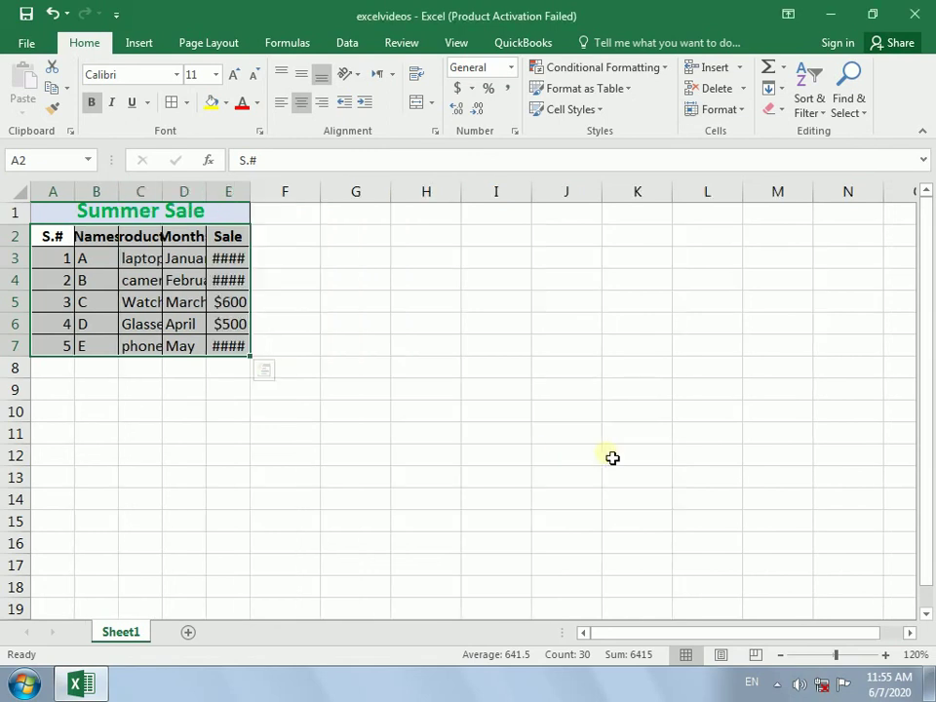
left_click(740, 113)
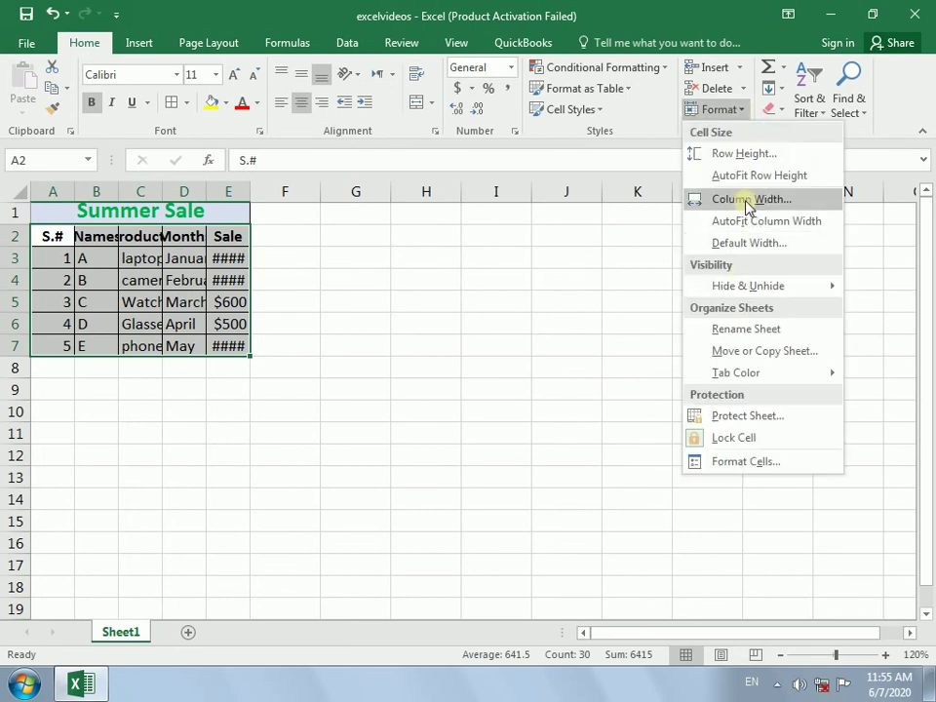
left_click(746, 200)
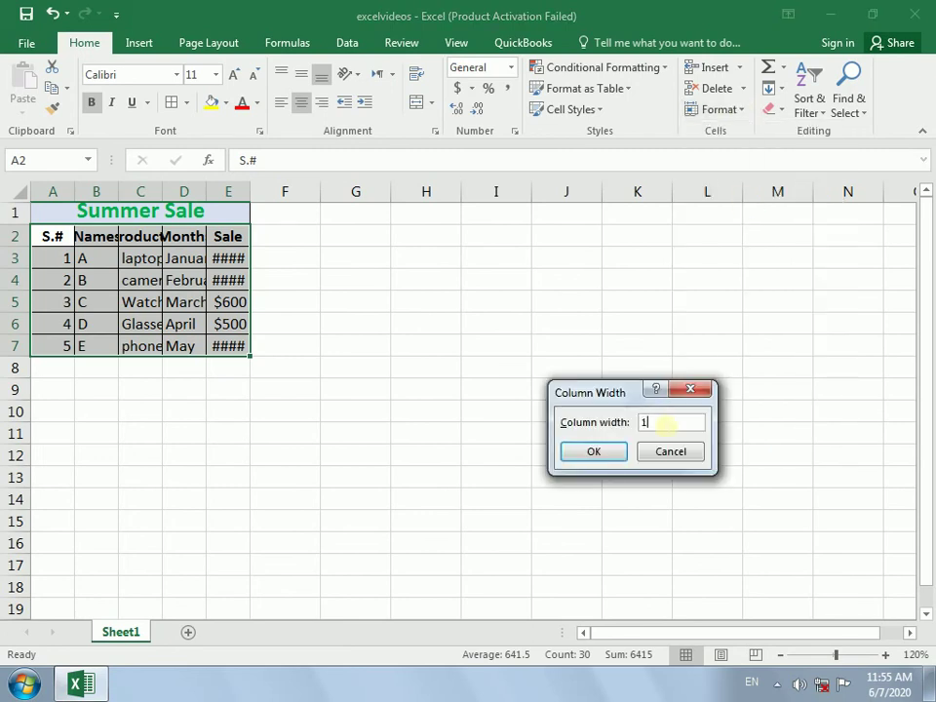
left_click(595, 454)
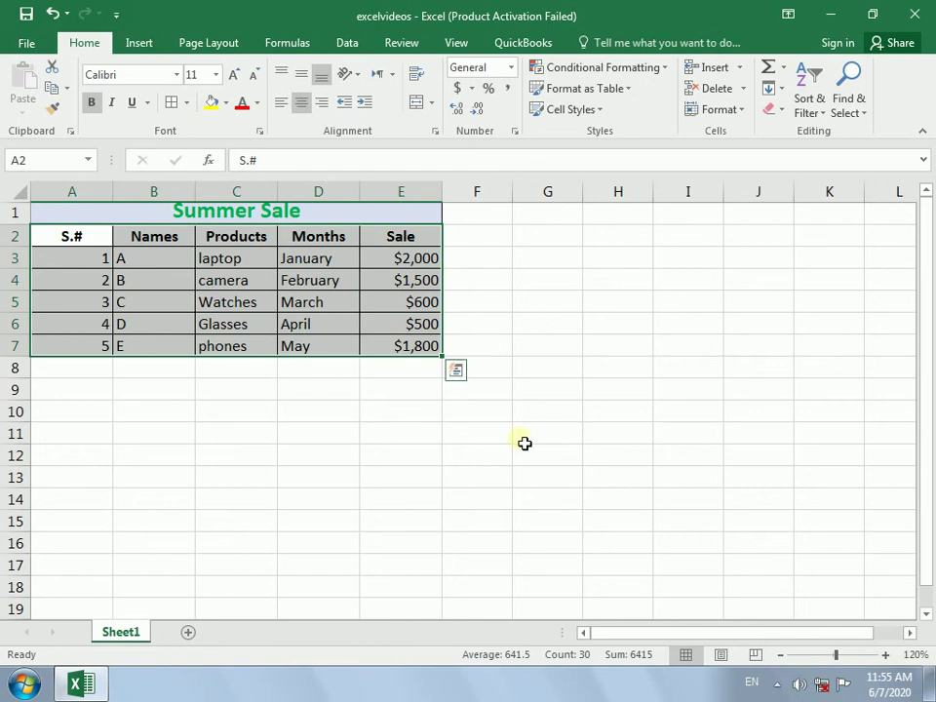
mouse_move(195, 193)
left_mouse_down()
mouse_move(181, 193)
mouse_move(192, 205)
left_mouse_up()
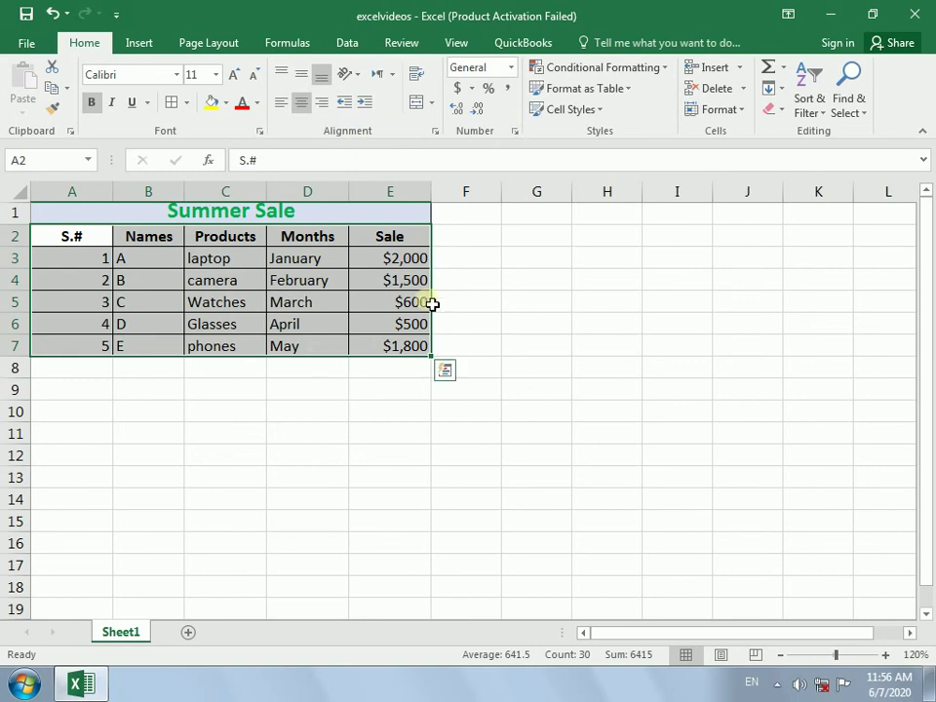
Open Format Cells from the right-click menu, cancel, then reopen it with Ctrl+1 beside the table.
right_click(388, 308)
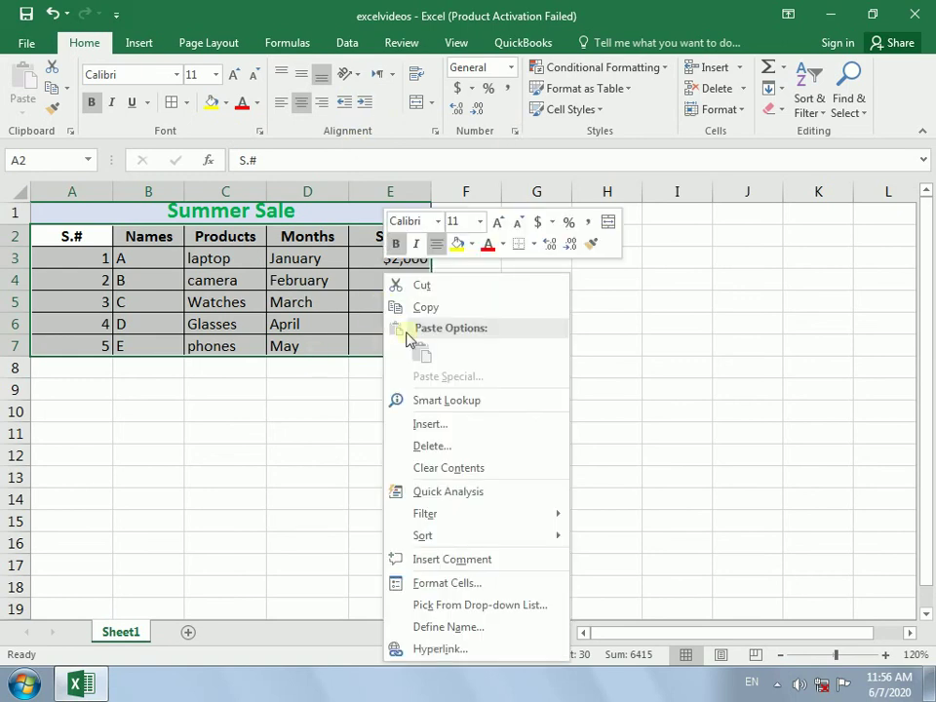
left_click(449, 582)
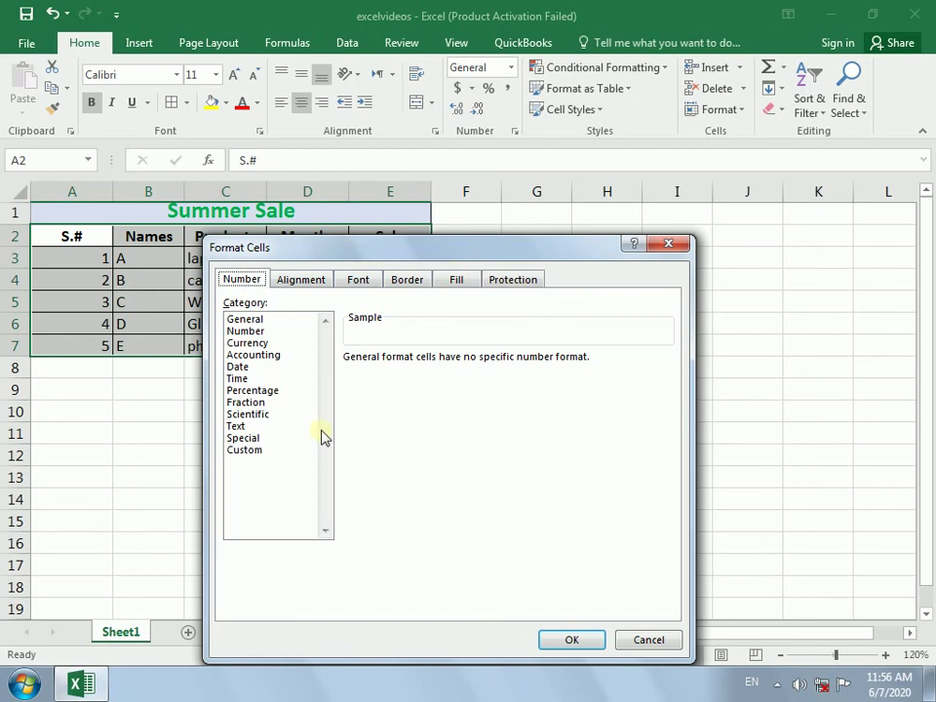
left_click(645, 644)
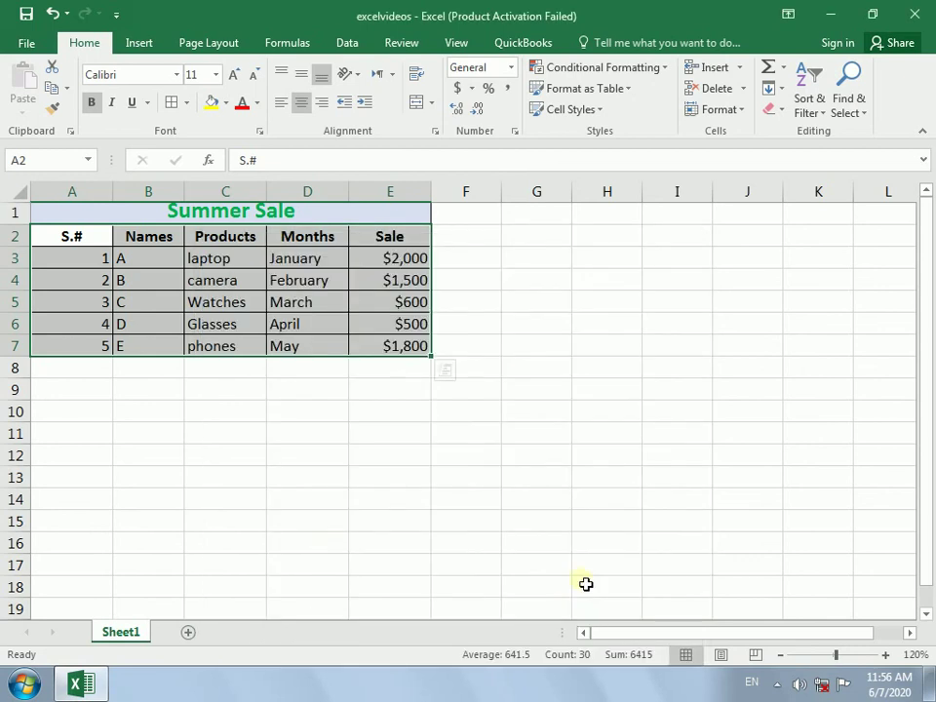
key("ctrl+1")
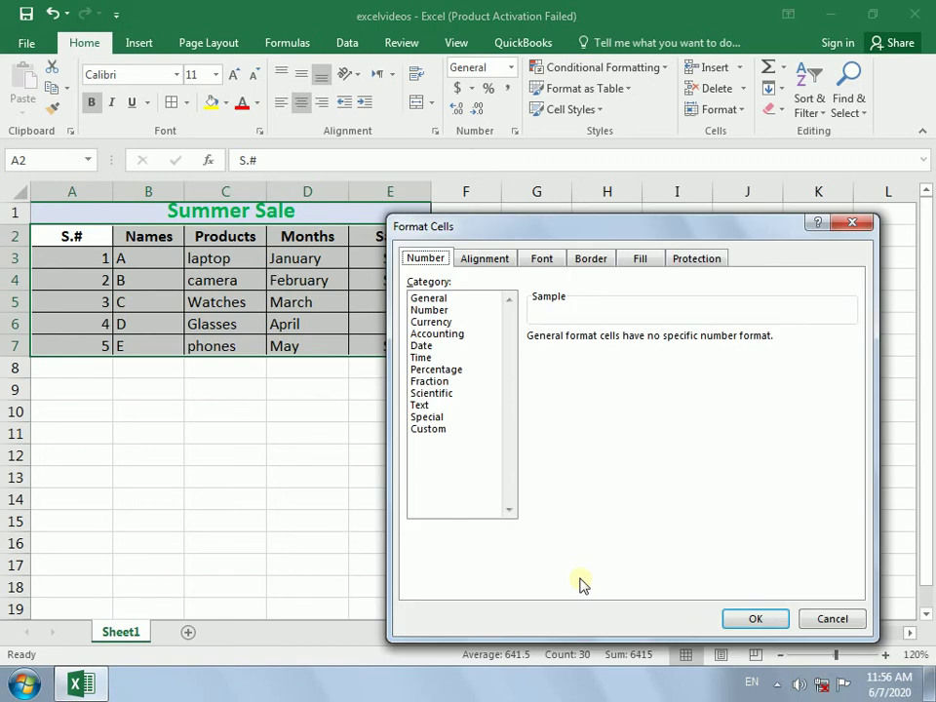
left_click_drag(669, 226, 717, 238)
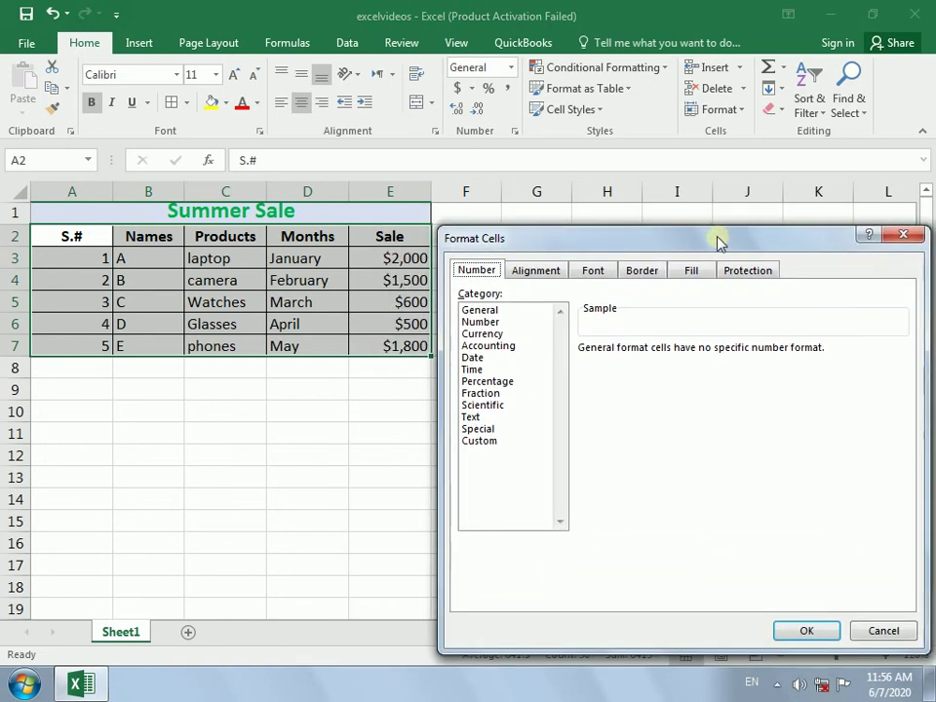
Preview the Number, Currency, Accounting, Date, Time, Percentage, Fraction and Scientific categories.
left_click(483, 322)
left_click(482, 309)
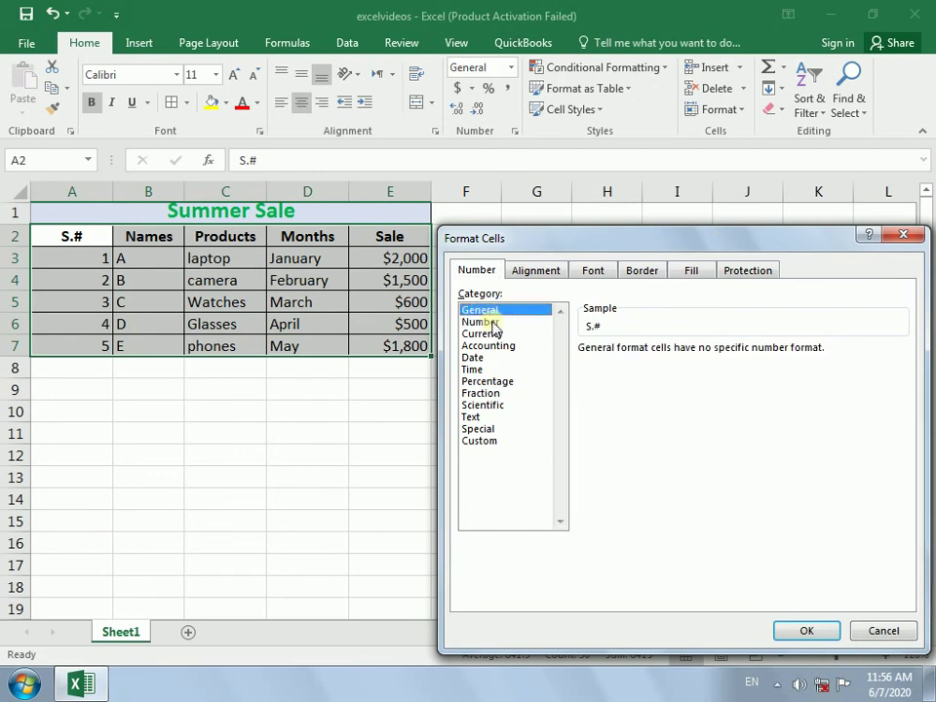
left_click(483, 321)
left_click(501, 336)
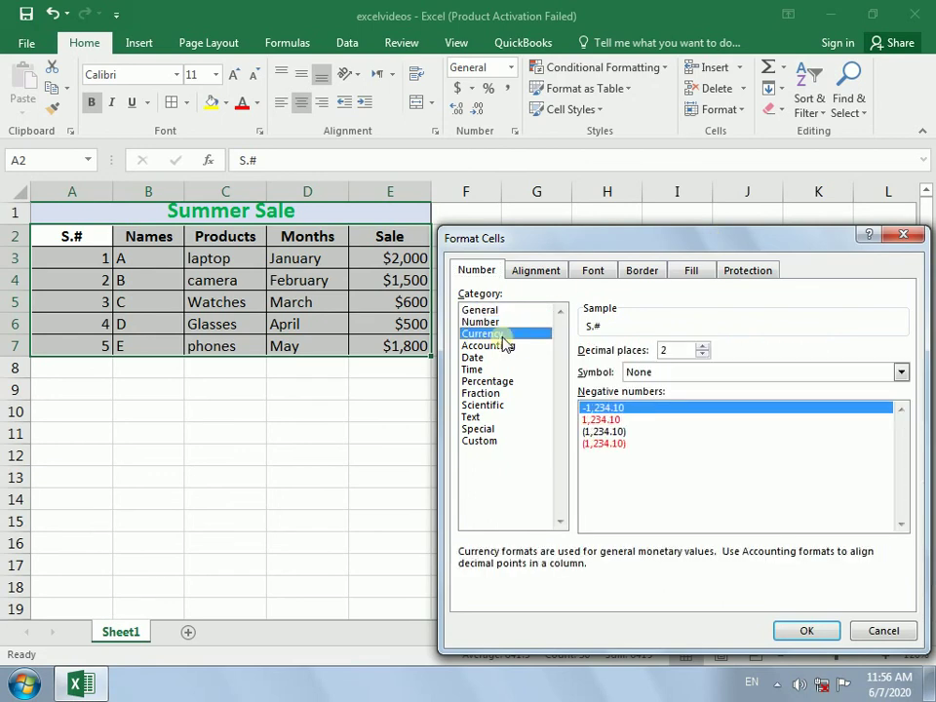
left_click(486, 345)
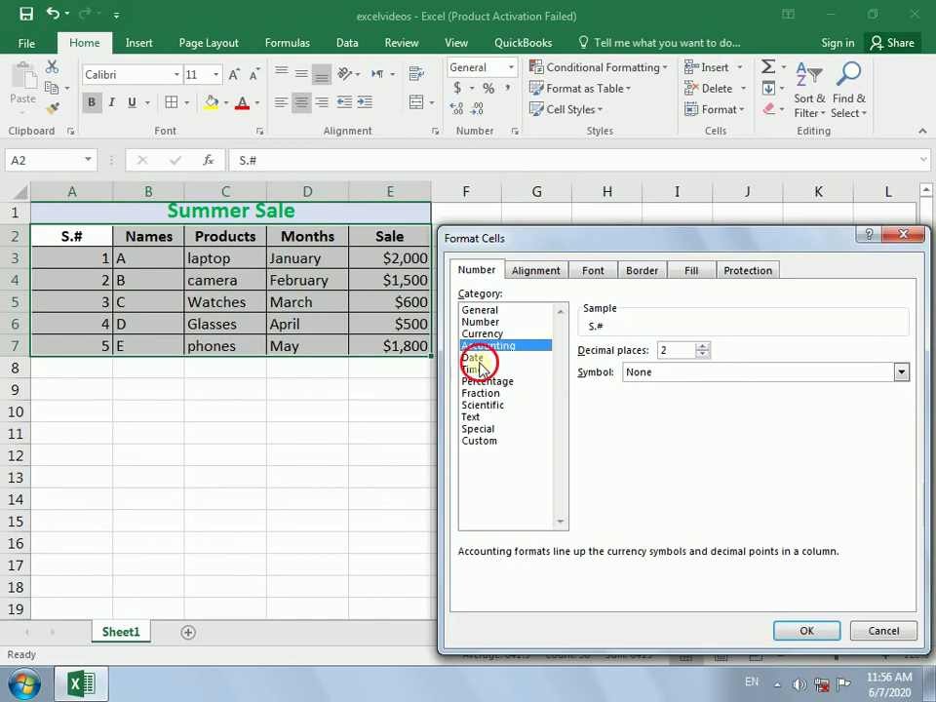
left_click(475, 357)
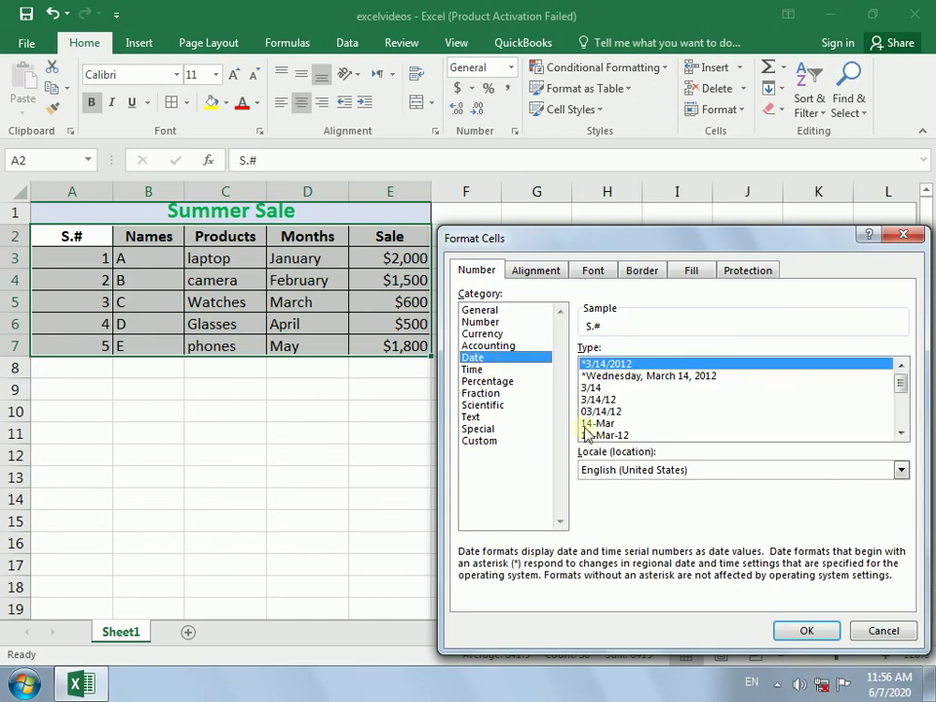
left_click(474, 369)
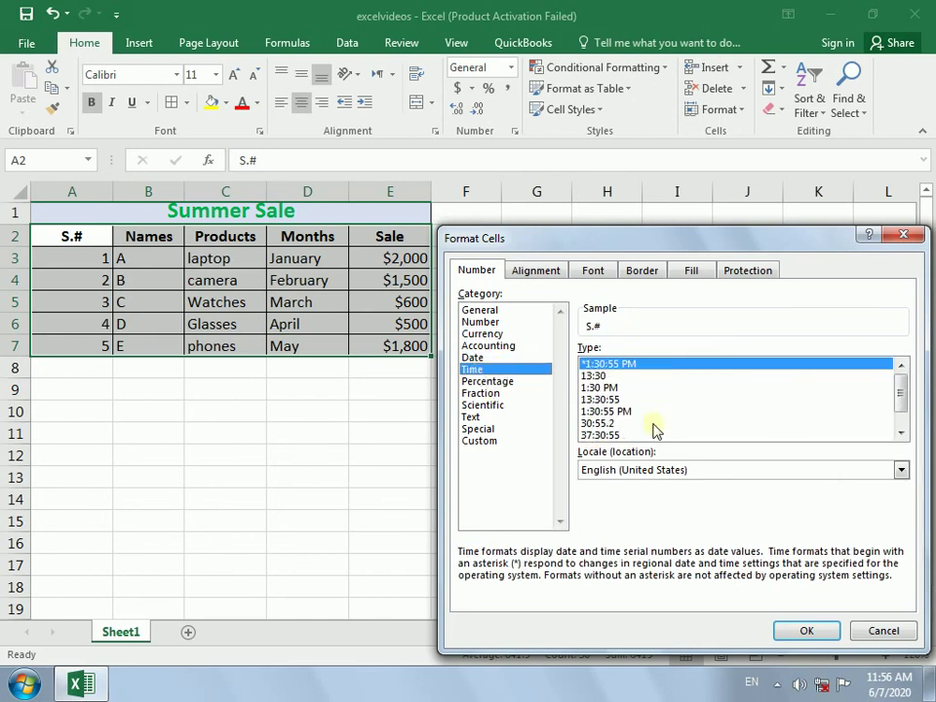
left_click(487, 381)
left_click(491, 394)
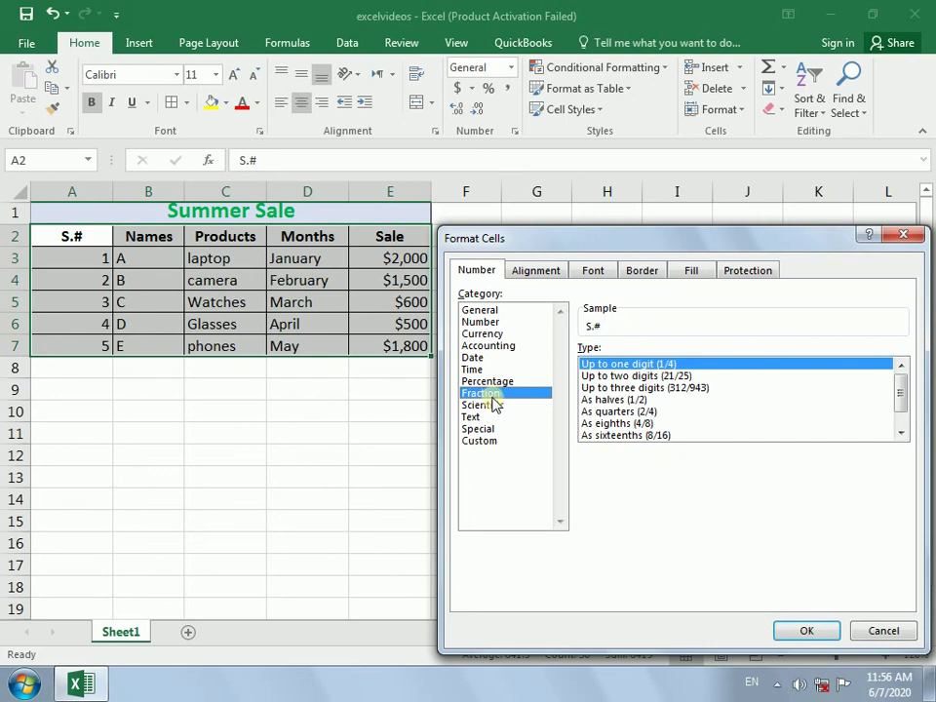
left_click(493, 406)
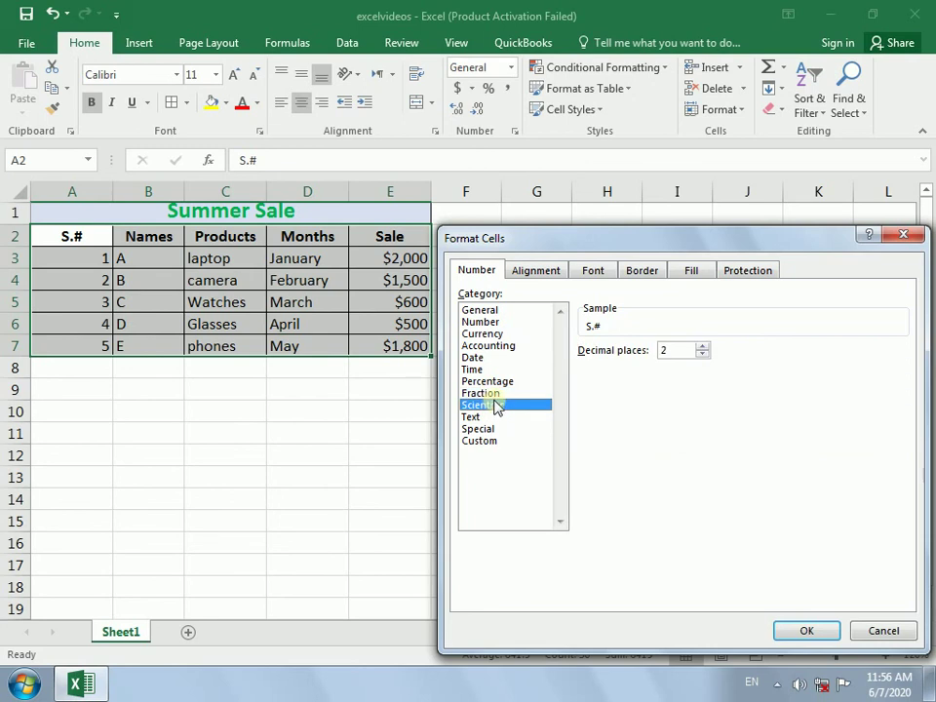
On the Alignment tab, view the Horizontal and Vertical choices, keeping vertical at Bottom.
left_click(533, 273)
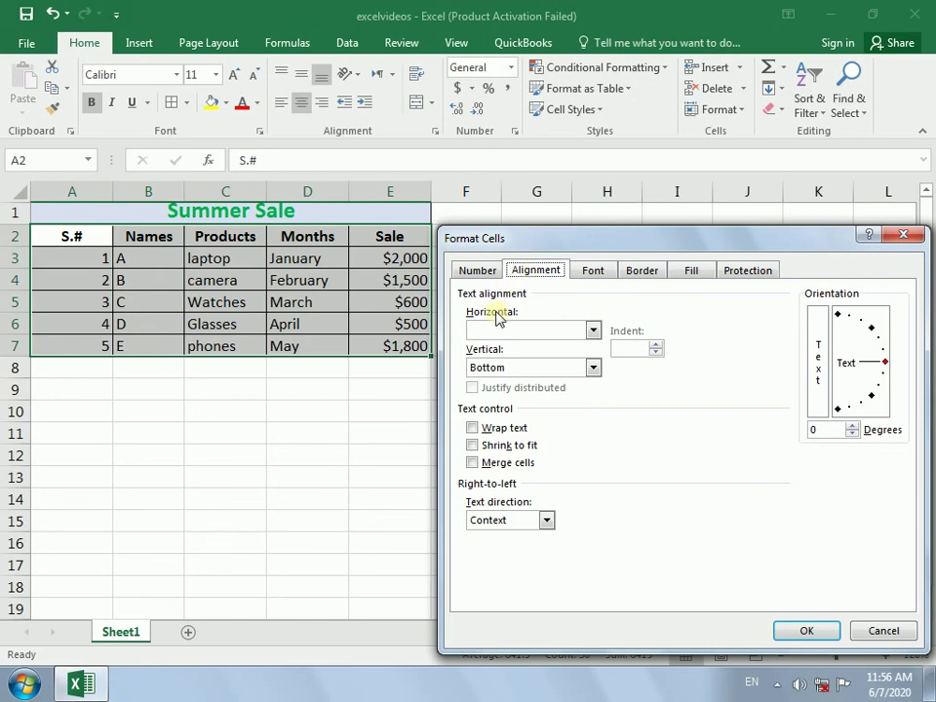
left_click(593, 331)
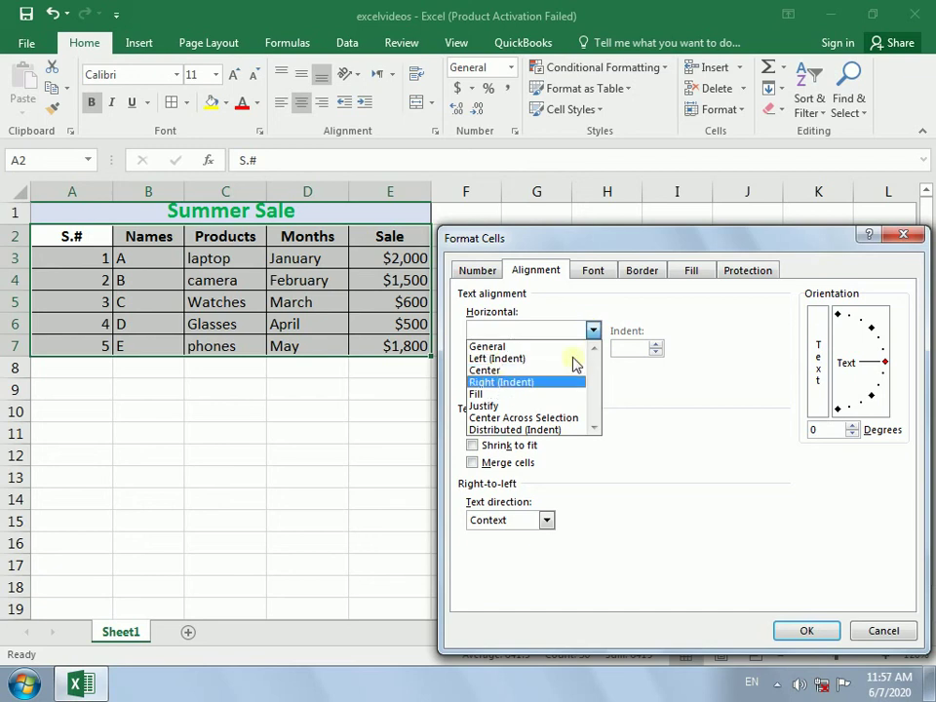
left_click(592, 330)
left_click(592, 367)
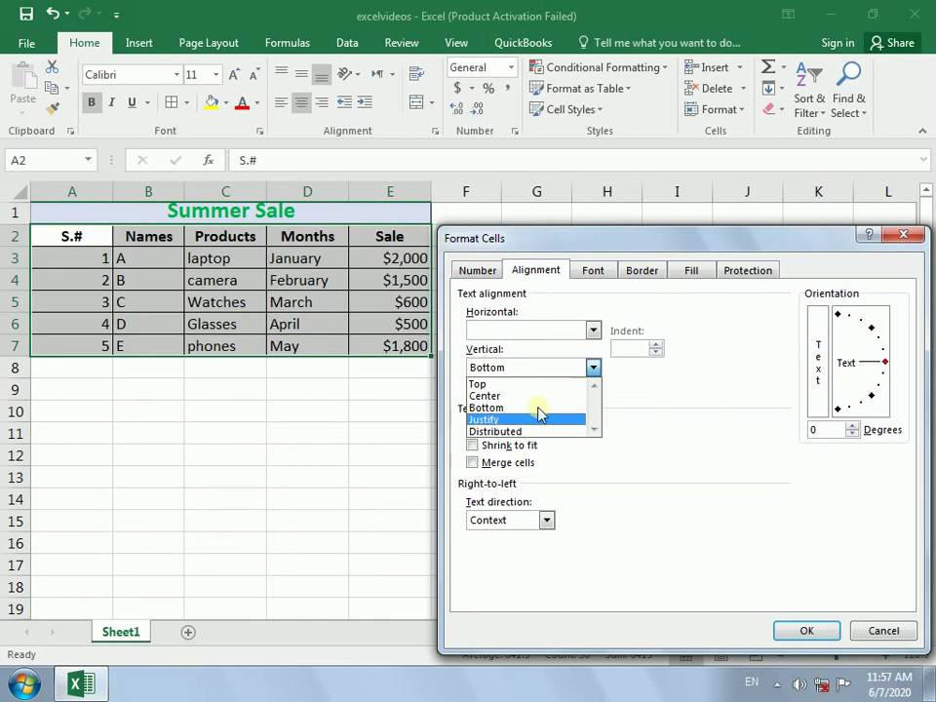
left_click(592, 369)
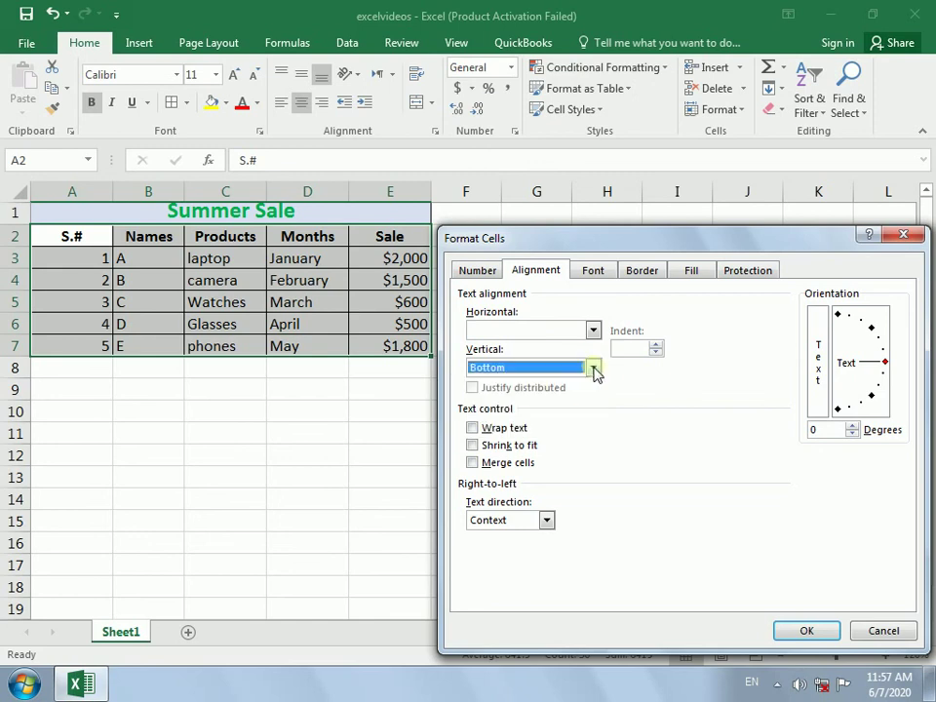
Try toggling Wrap text, Shrink to fit and Merge cells, leaving them unchecked.
left_click(476, 428)
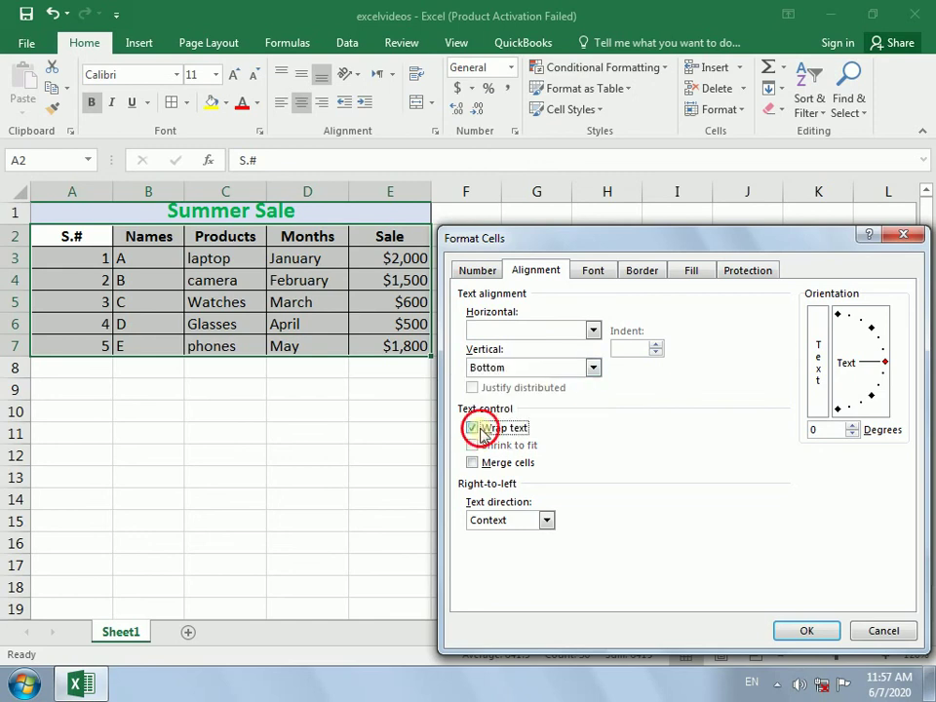
left_click(476, 445)
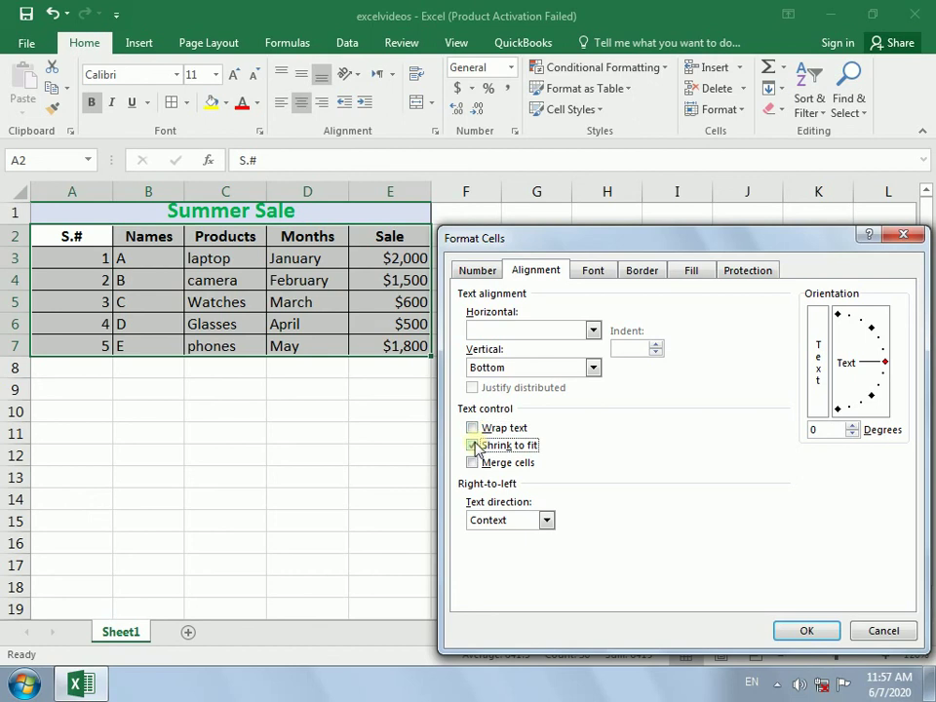
left_click(474, 446)
left_click(475, 446)
left_click(474, 444)
left_click(474, 463)
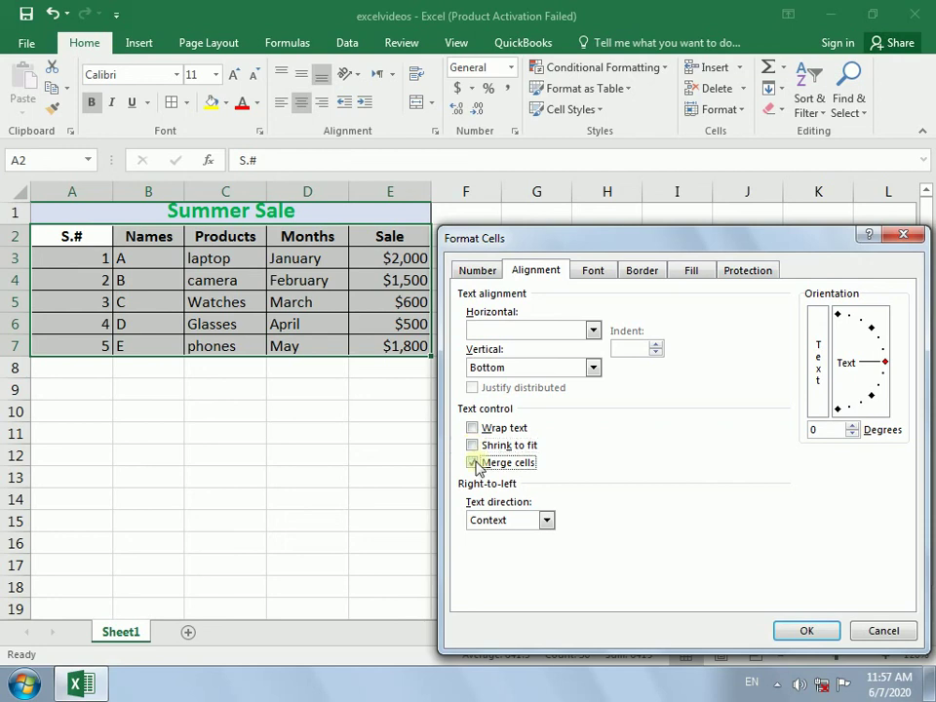
left_click(475, 463)
Cancel Format Cells without applying changes and select cell A9.
left_click(97, 394)
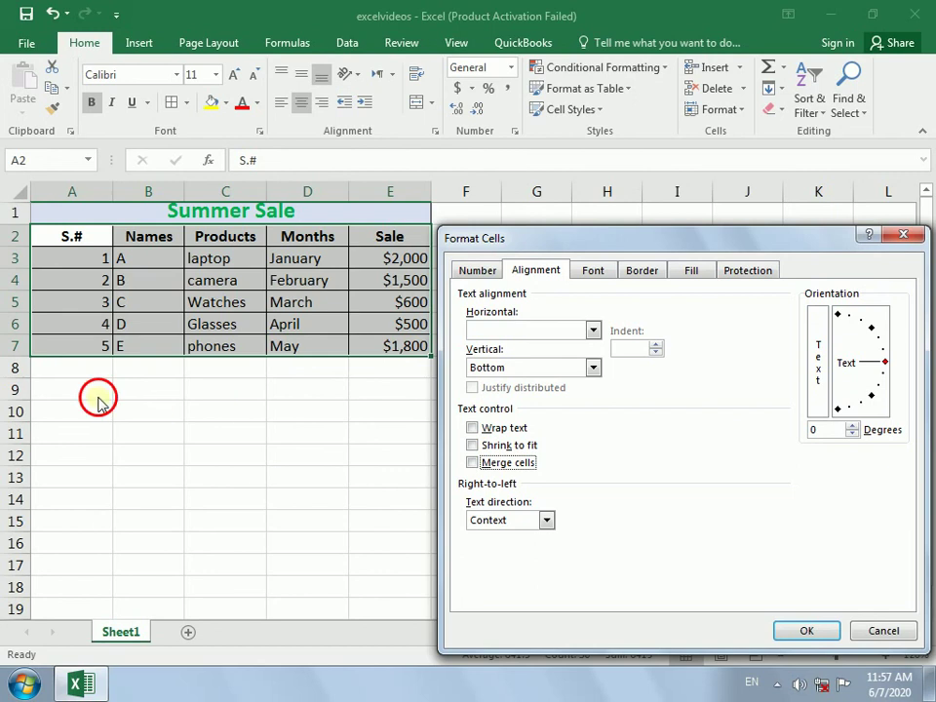
left_click(881, 631)
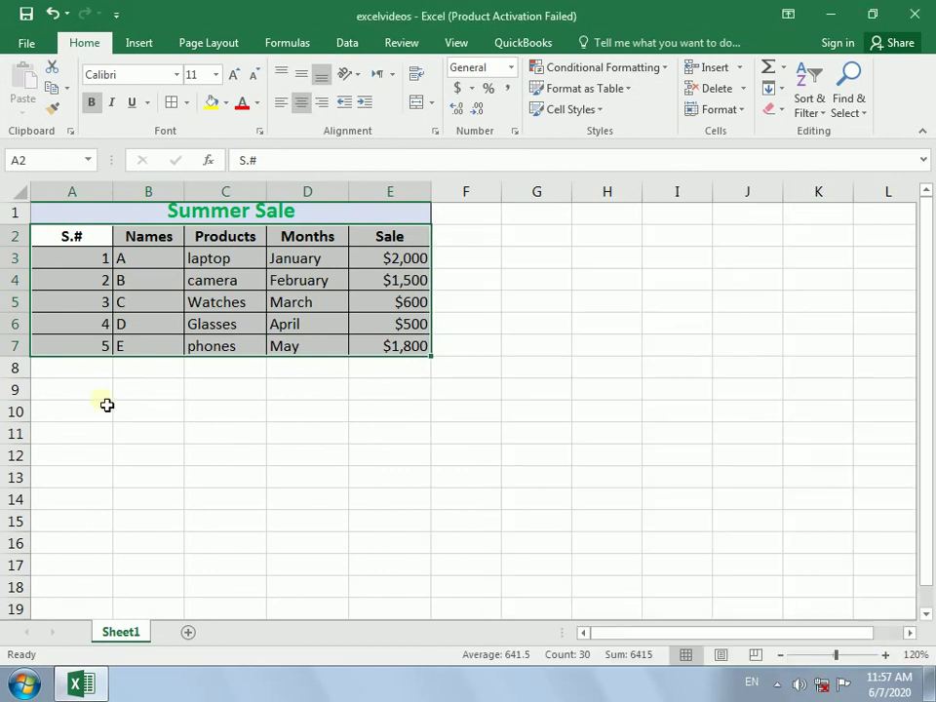
left_click(97, 390)
left_click_drag(208, 399, 432, 397)
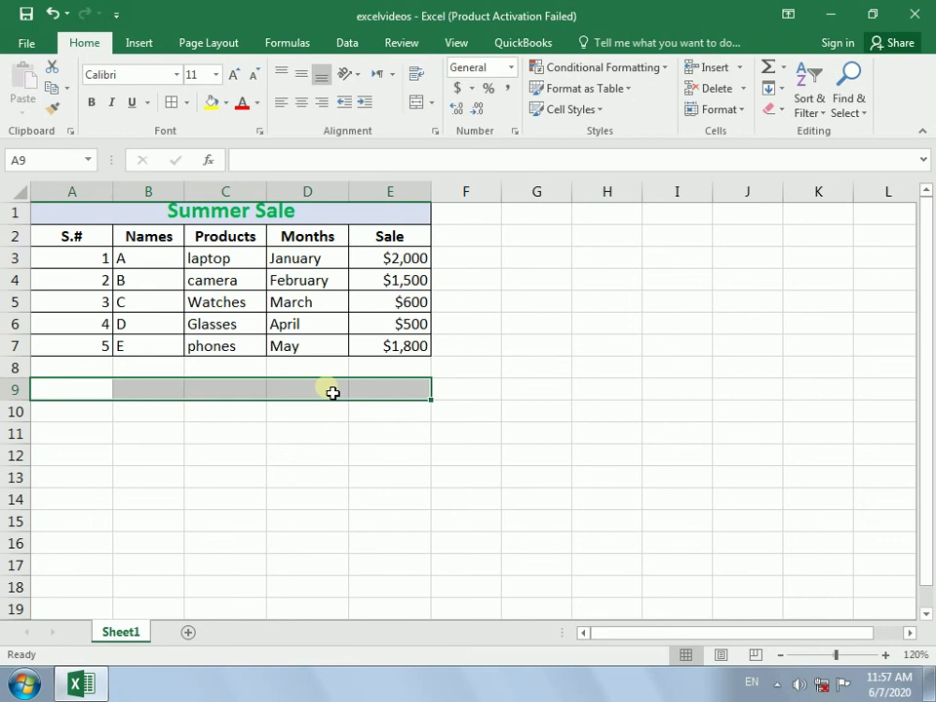
key("ctrl+1")
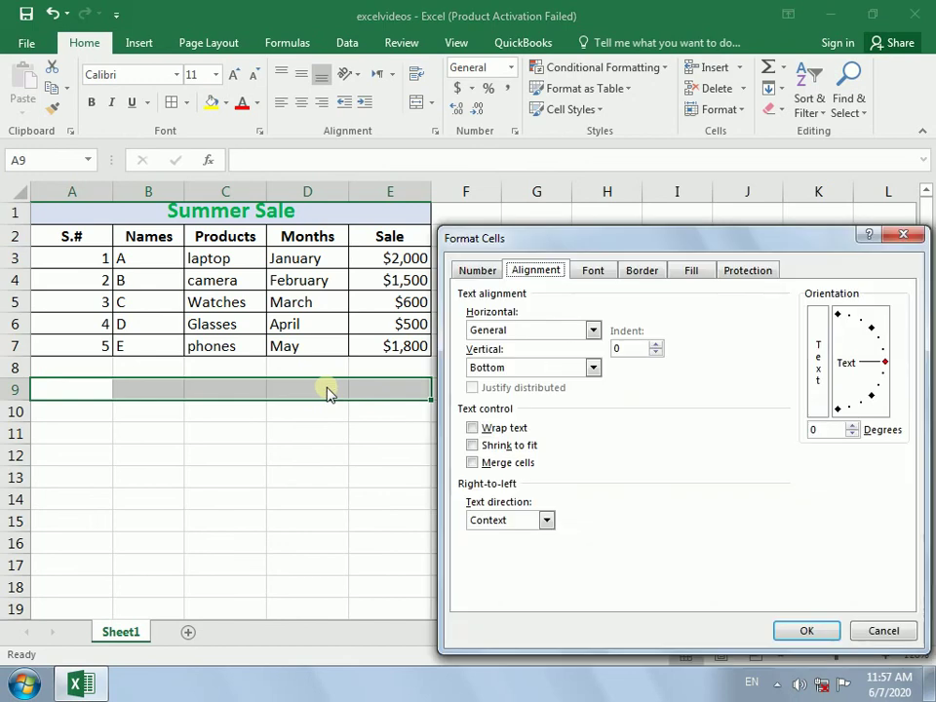
left_click(516, 469)
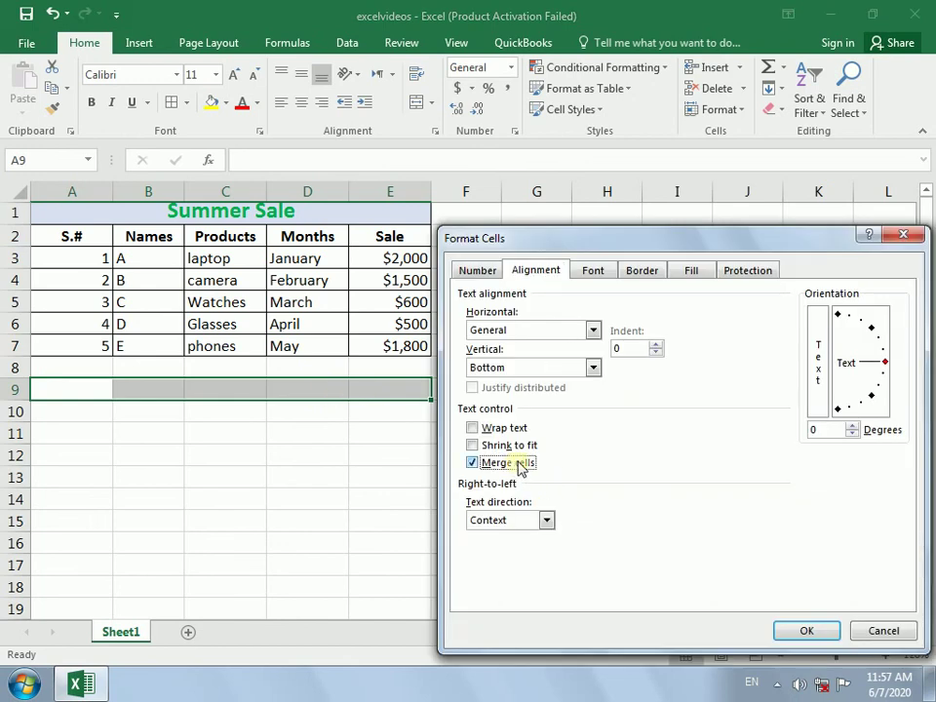
left_click(806, 630)
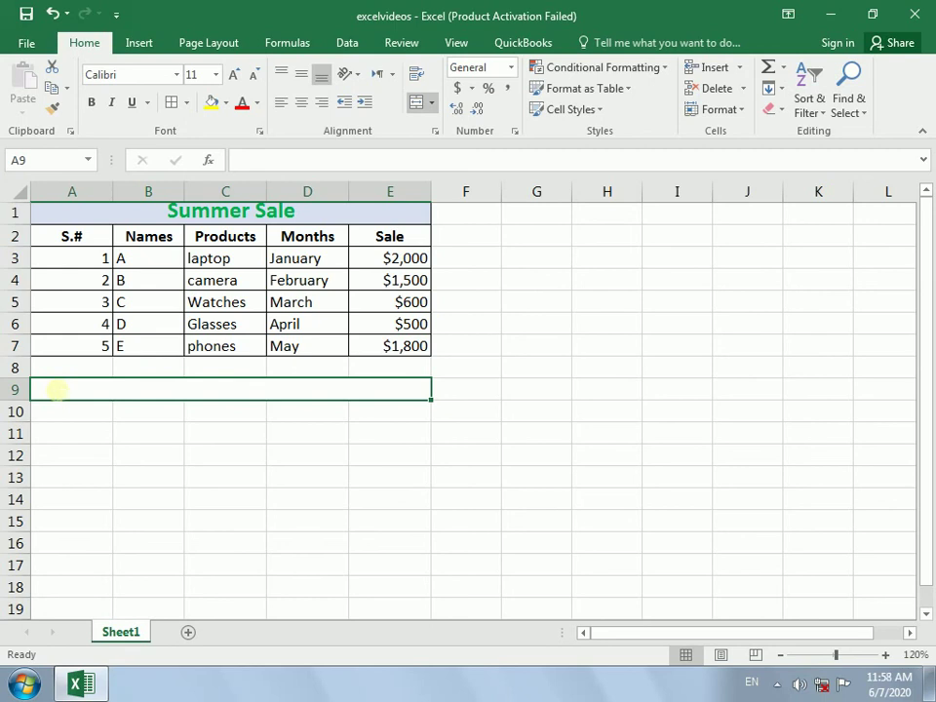
key("ctrl+z")
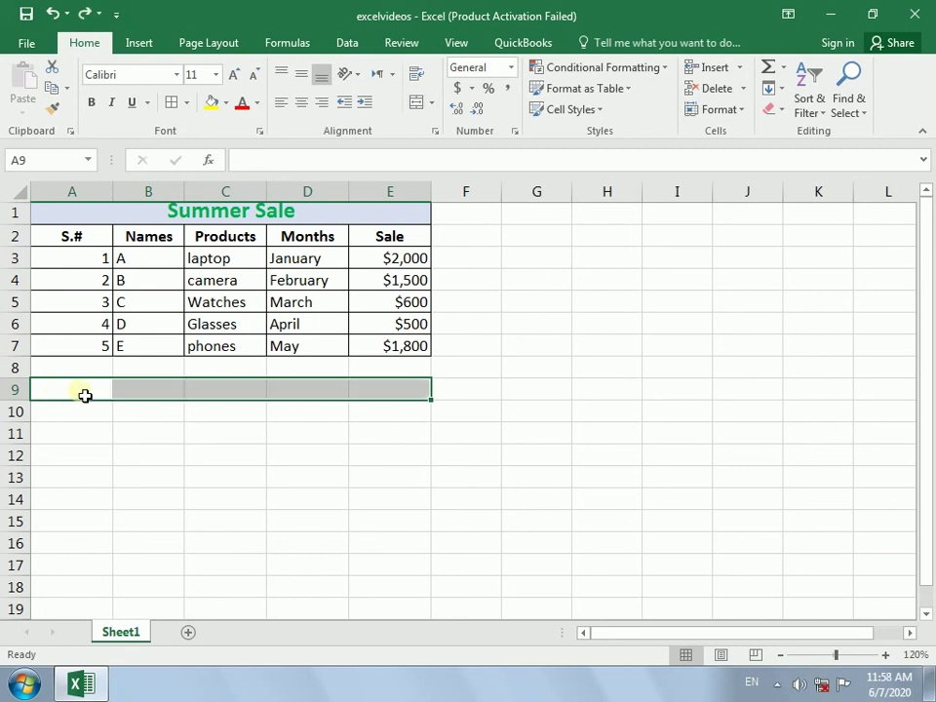